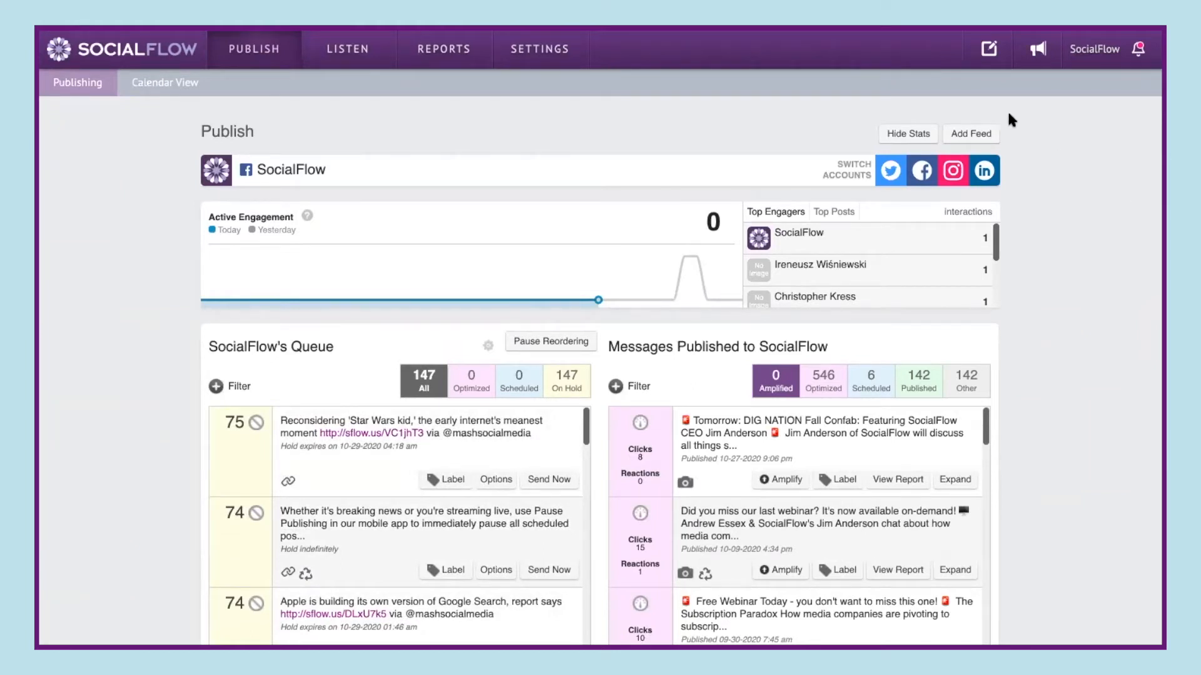
- Start adding a new feed content source and paste the RSS feed URL, then continue
left_click(980, 144)
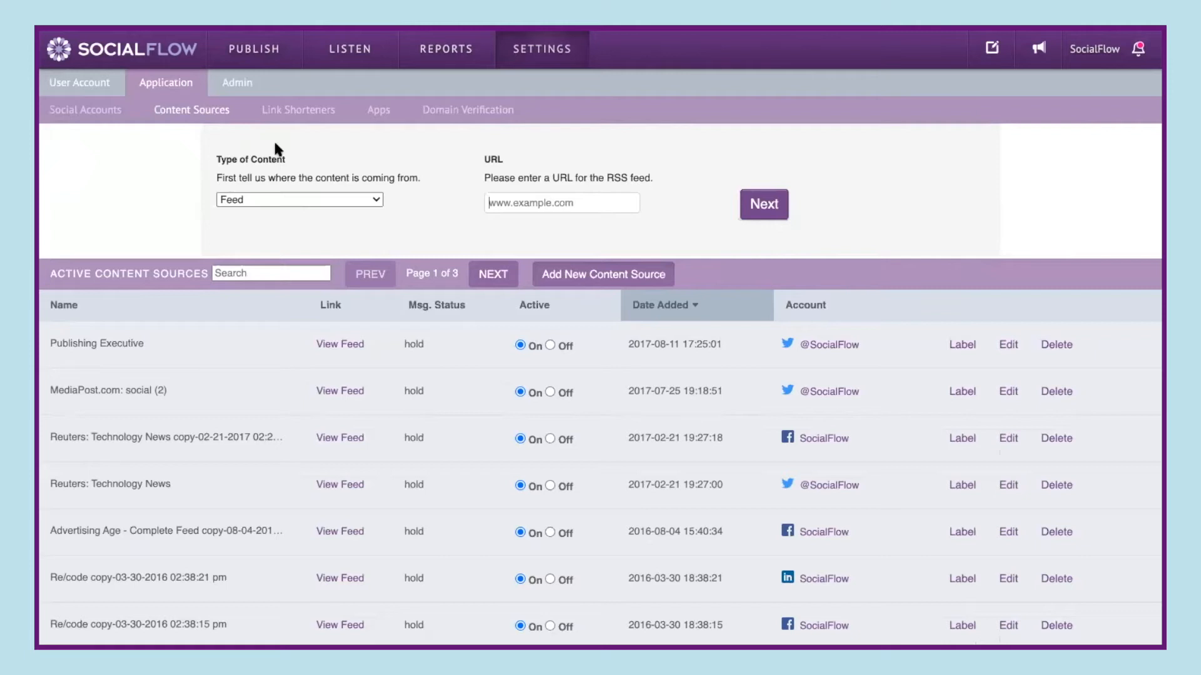
left_click(371, 198)
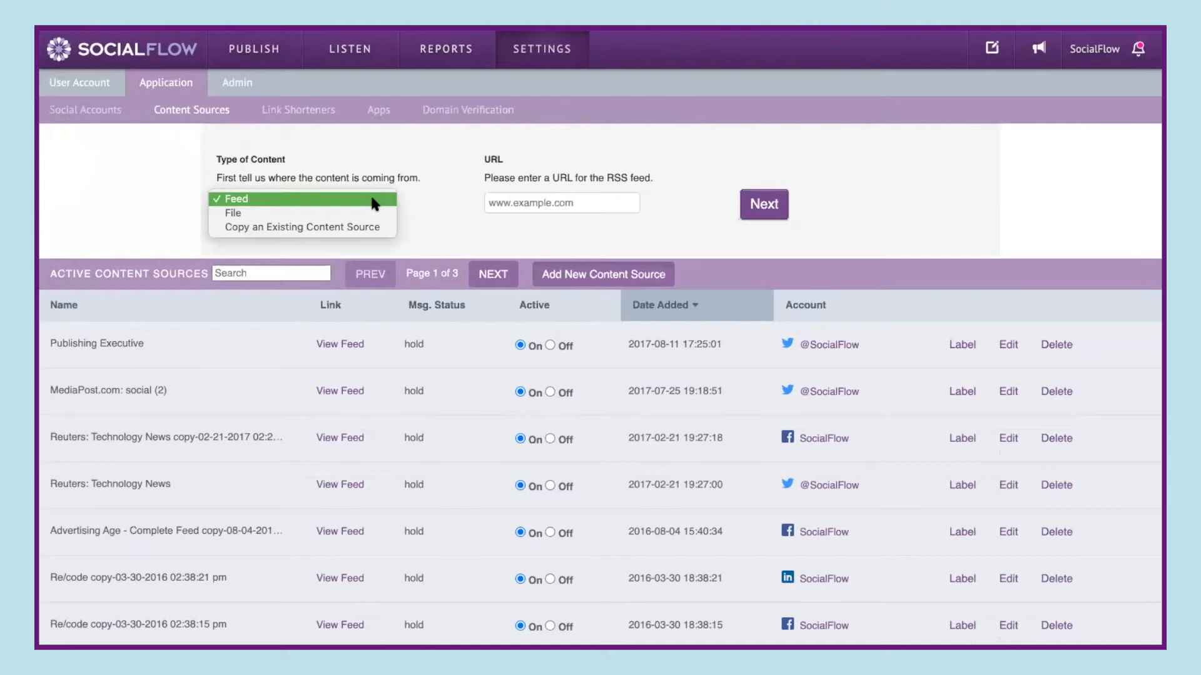
left_click(512, 202)
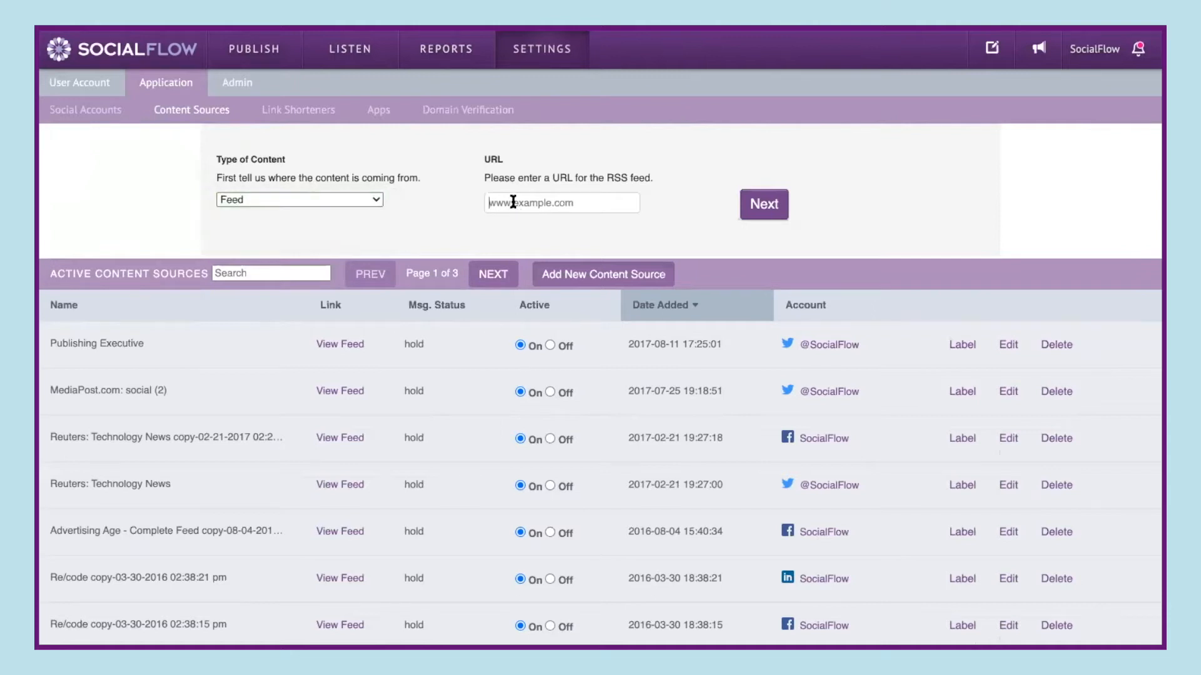
type("https://www.pubexec.com/feed/")
left_click(753, 210)
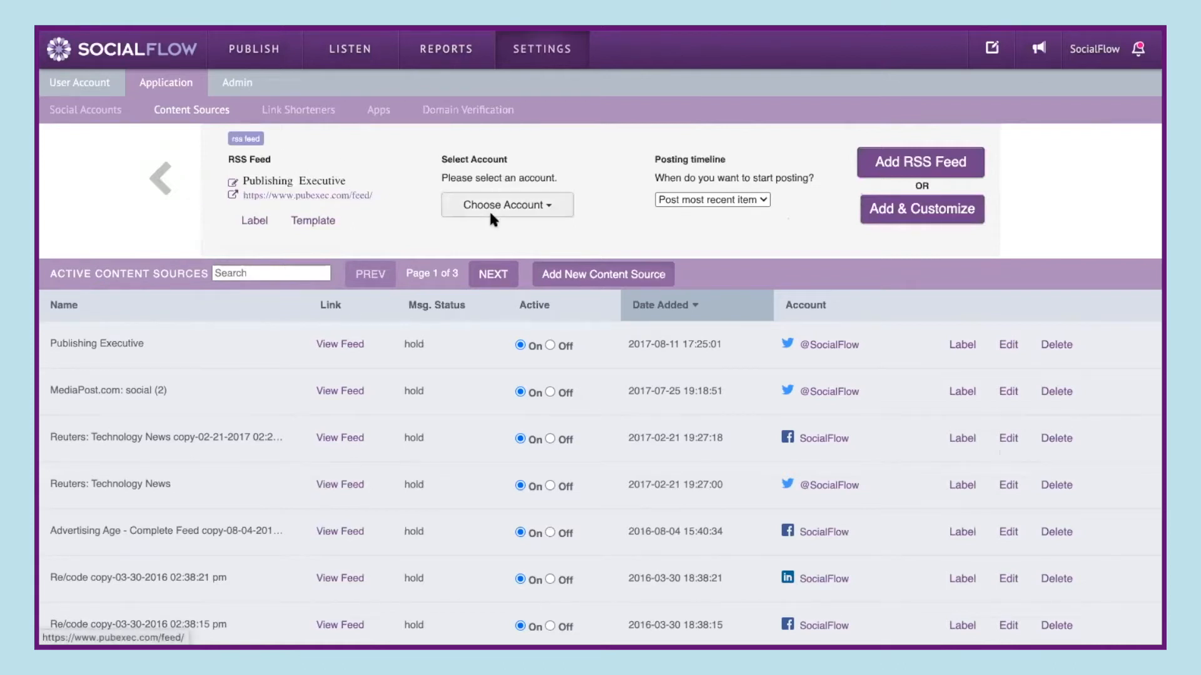
- Assign the feed to the SocialFlow Facebook account, keep Post most recent item, and choose Add & Customize
left_click(550, 215)
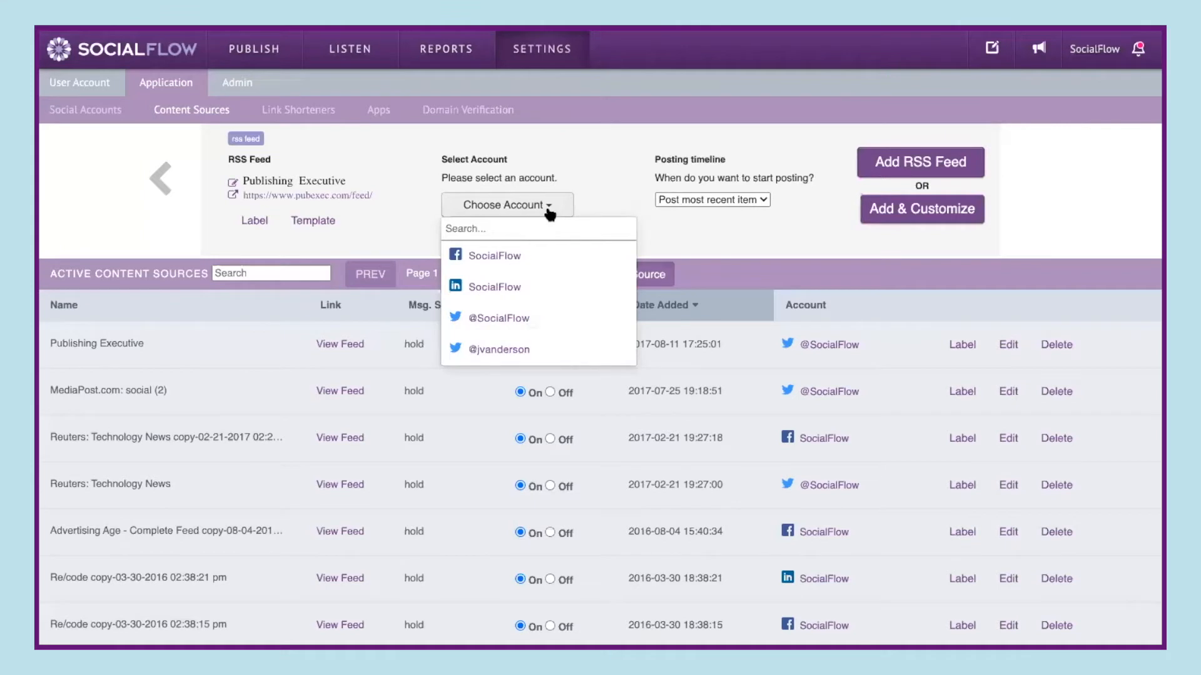
left_click(536, 260)
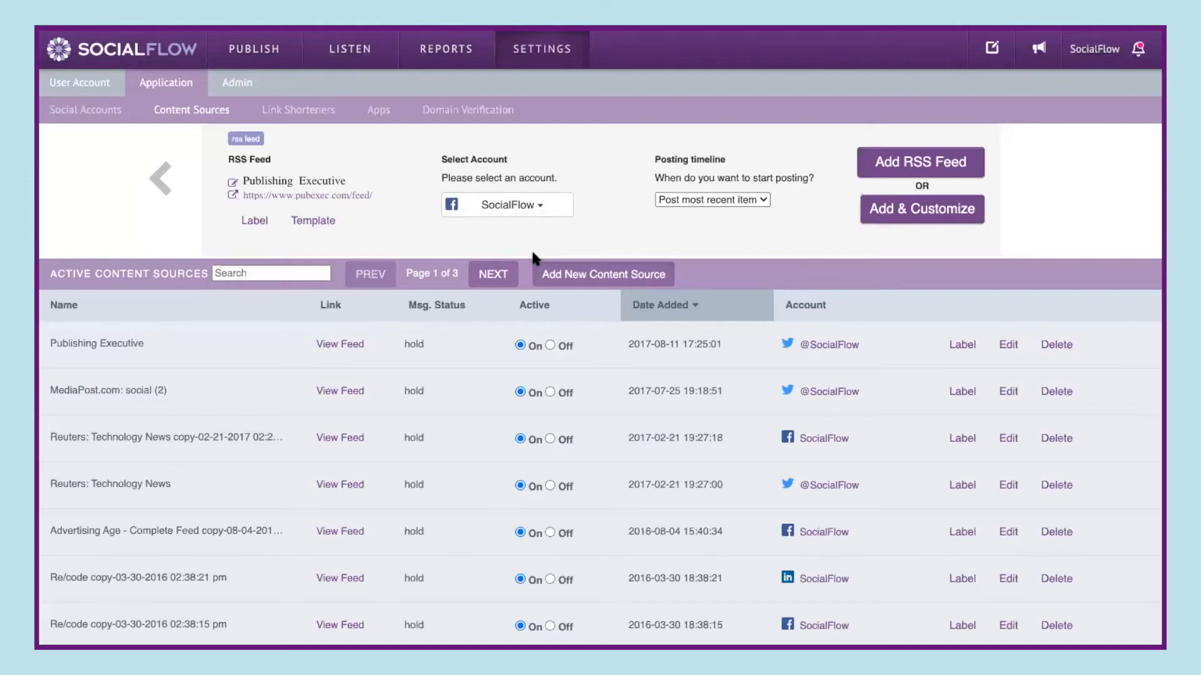
left_click(762, 201)
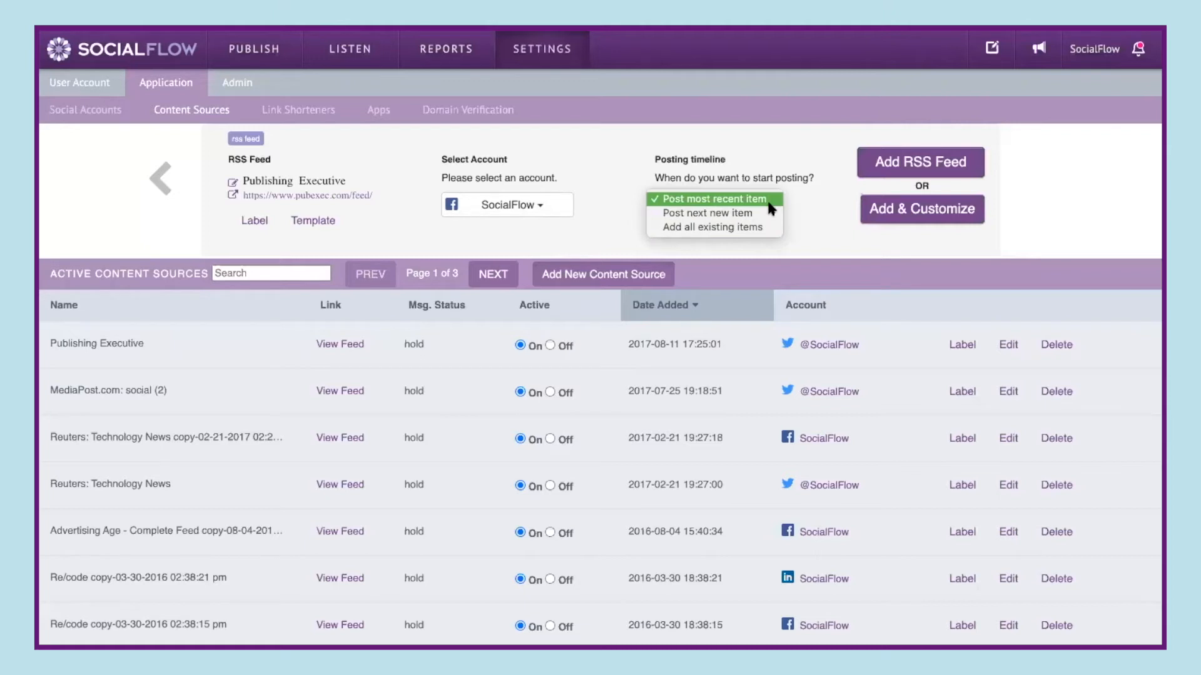
left_click(816, 202)
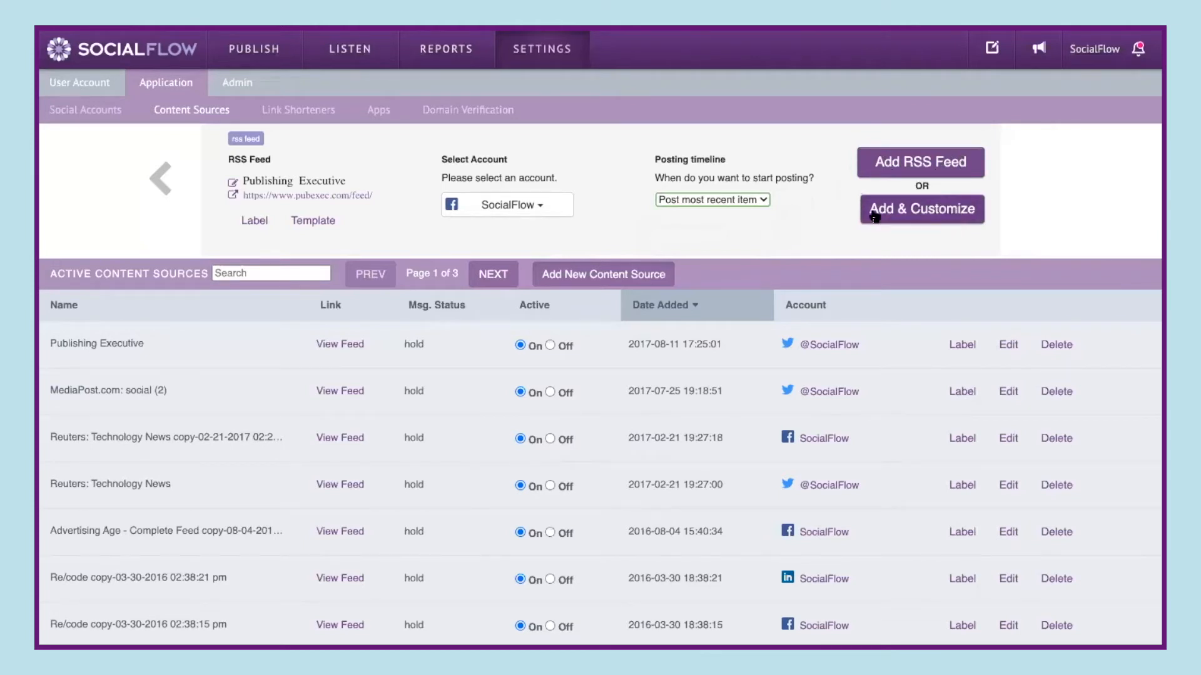
left_click(913, 216)
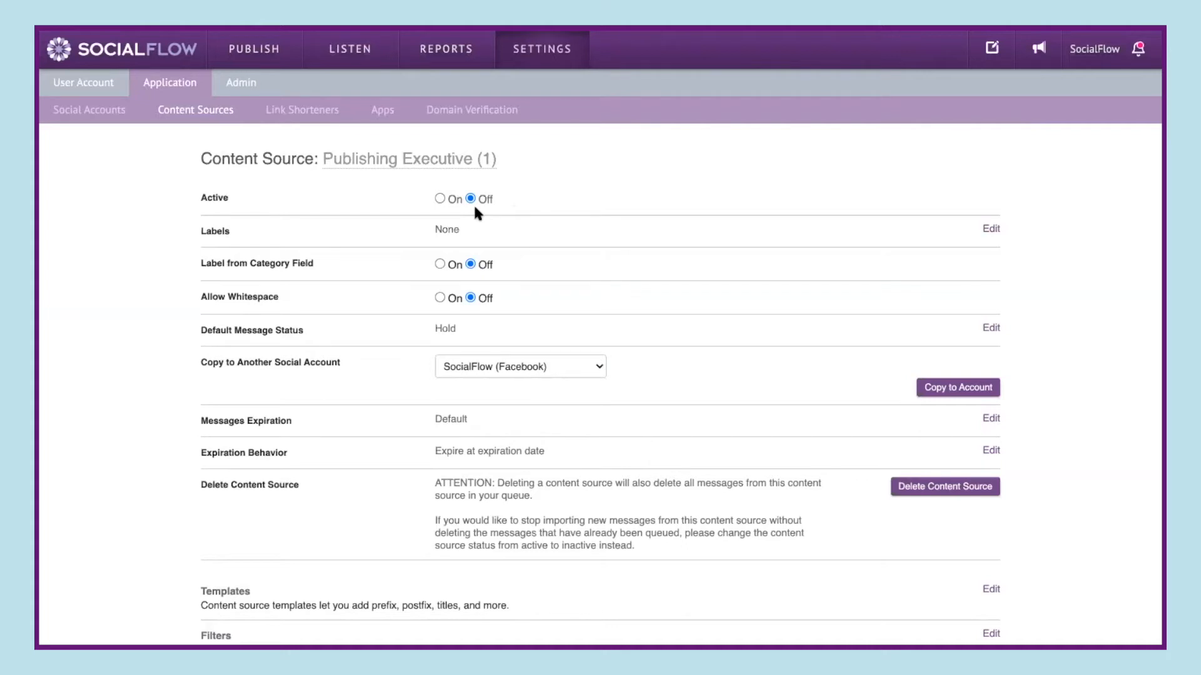
- Review the label editor and the default message status editor, cancelling each
left_click(990, 230)
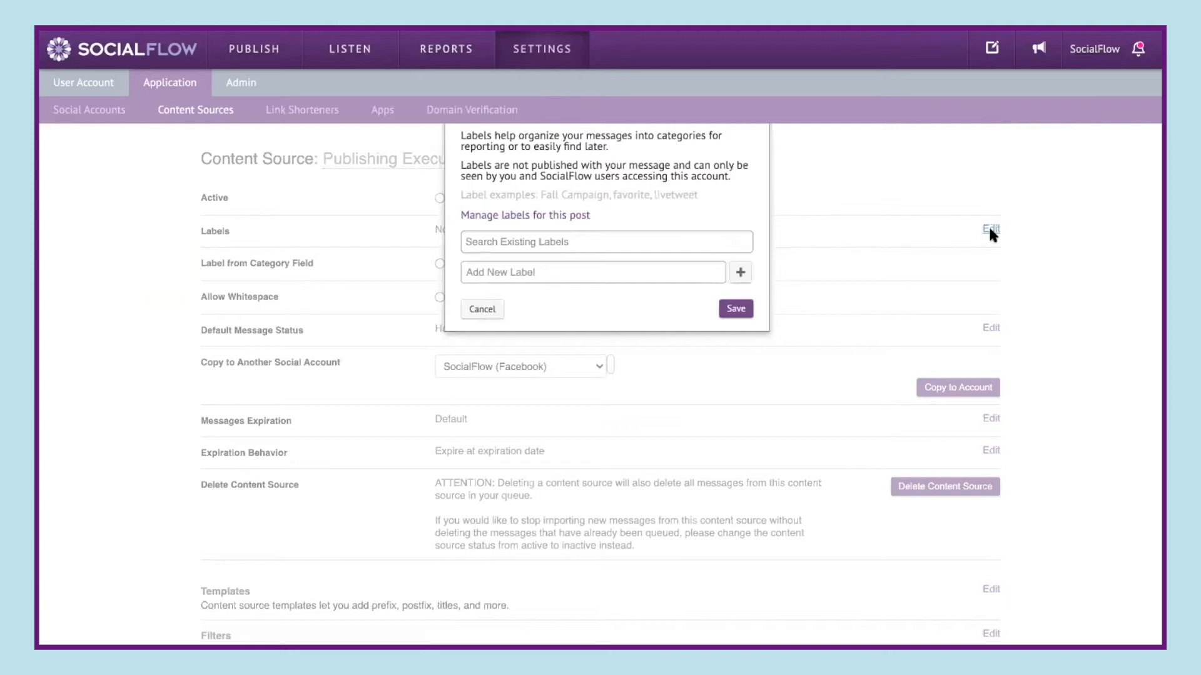
left_click(474, 309)
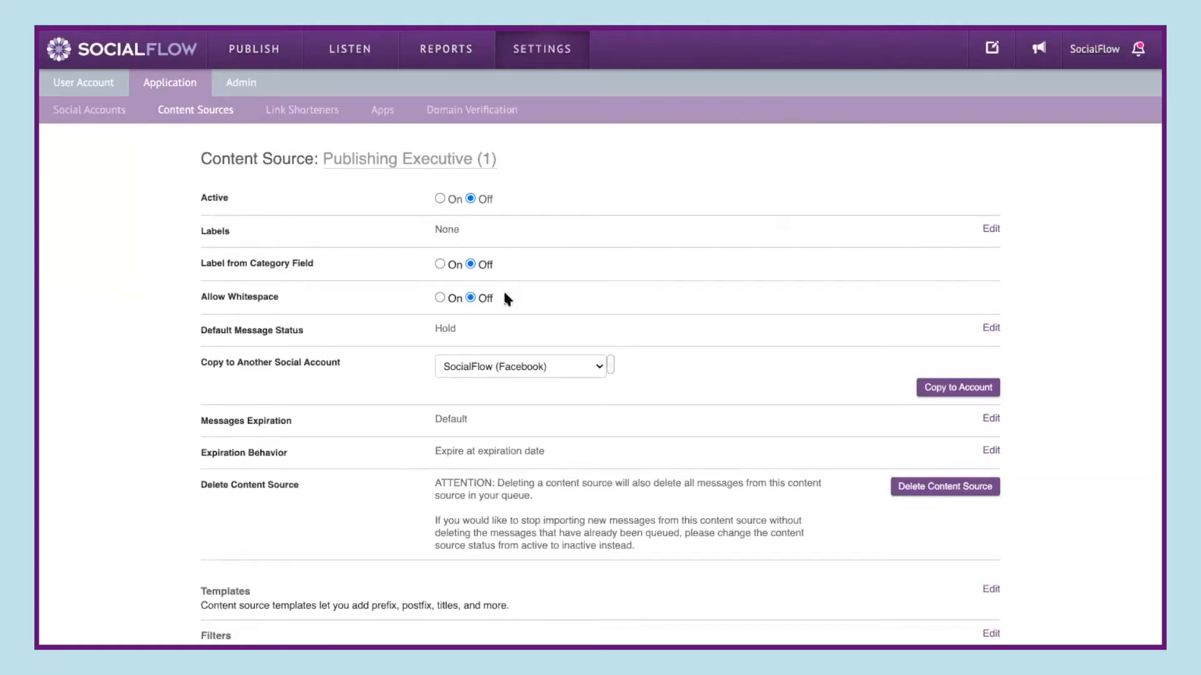
left_click(992, 328)
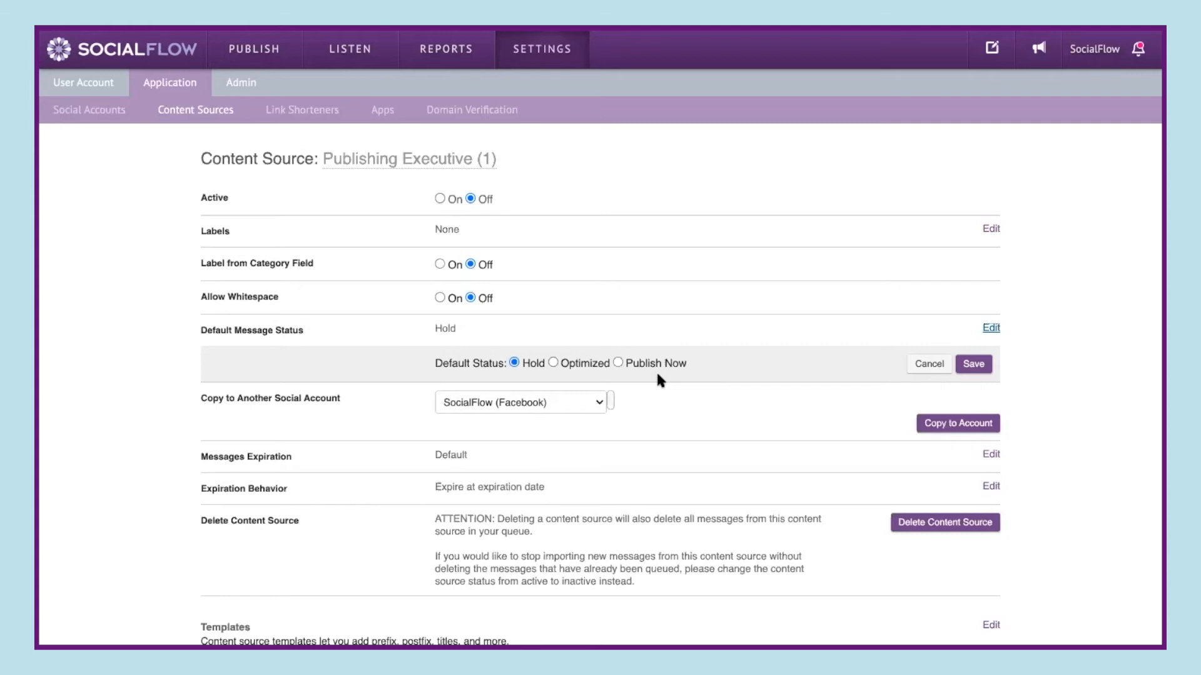
left_click(928, 365)
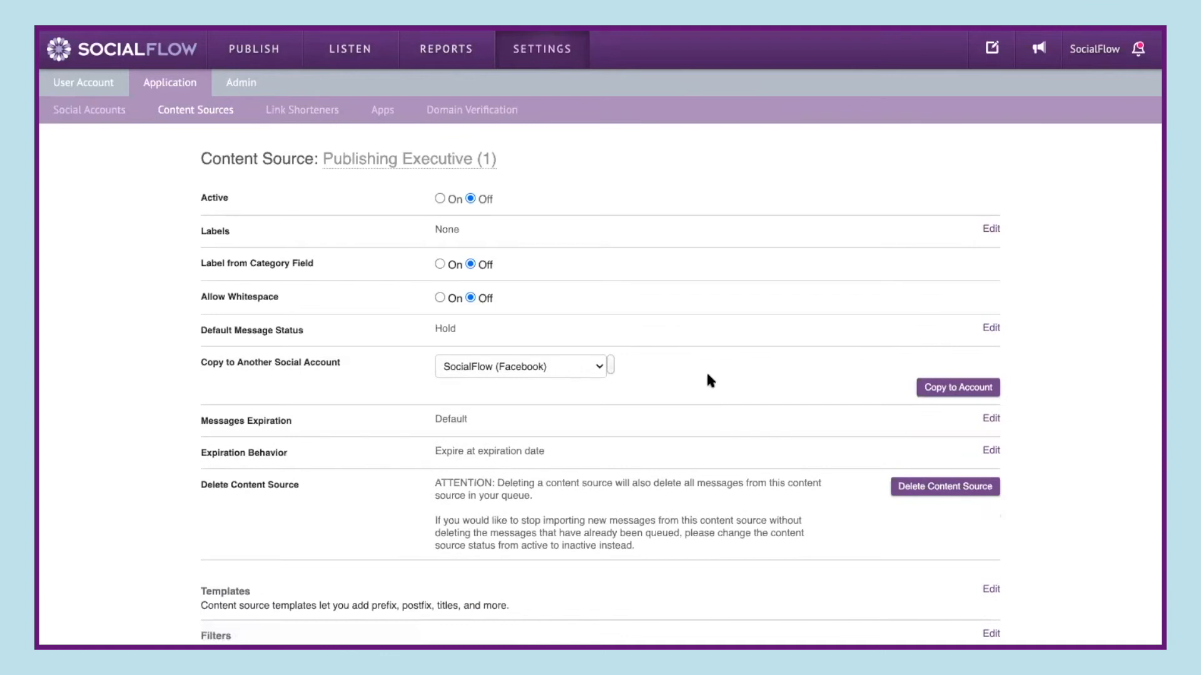
- Select SocialFlow (LinkedIn) as the social account to copy the content source to
left_click(599, 369)
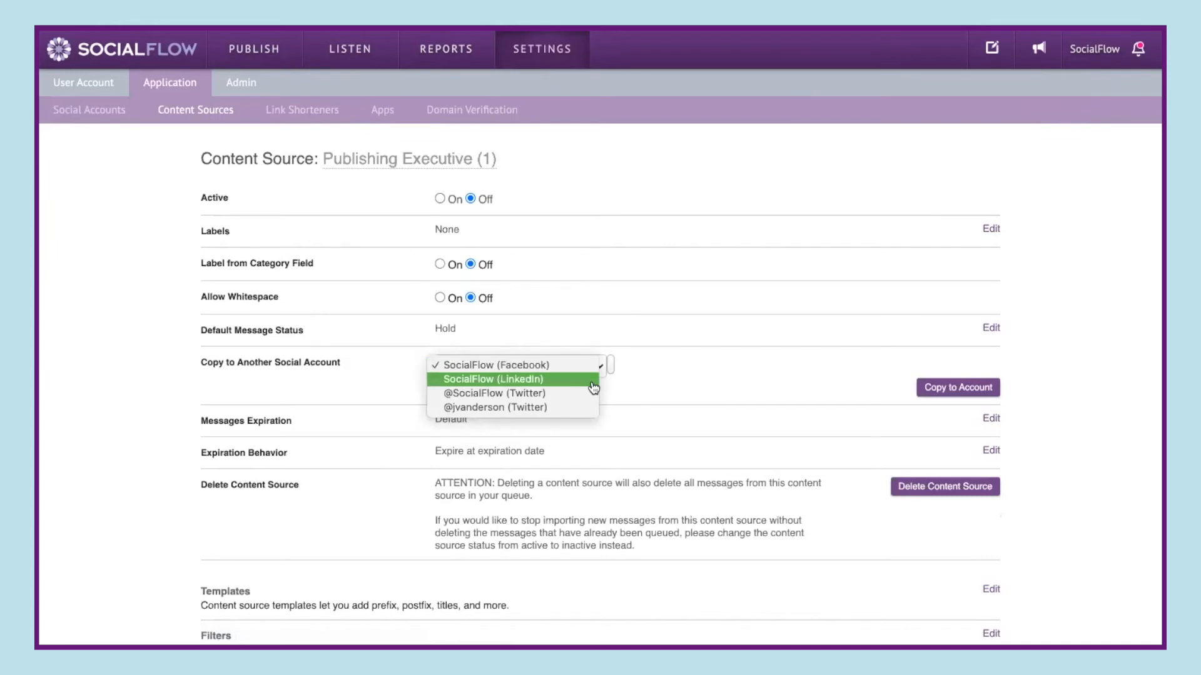
left_click(591, 381)
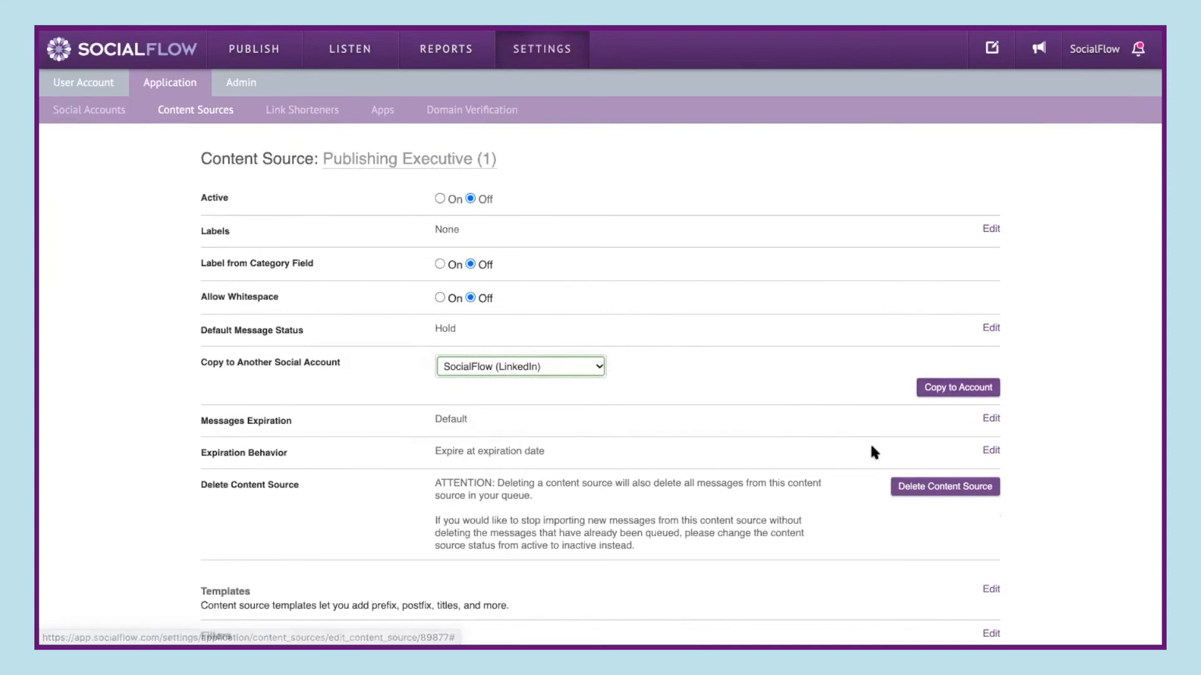
- Try Optimized as default message status and browse message expiration durations, cancelling both edits
left_click(991, 419)
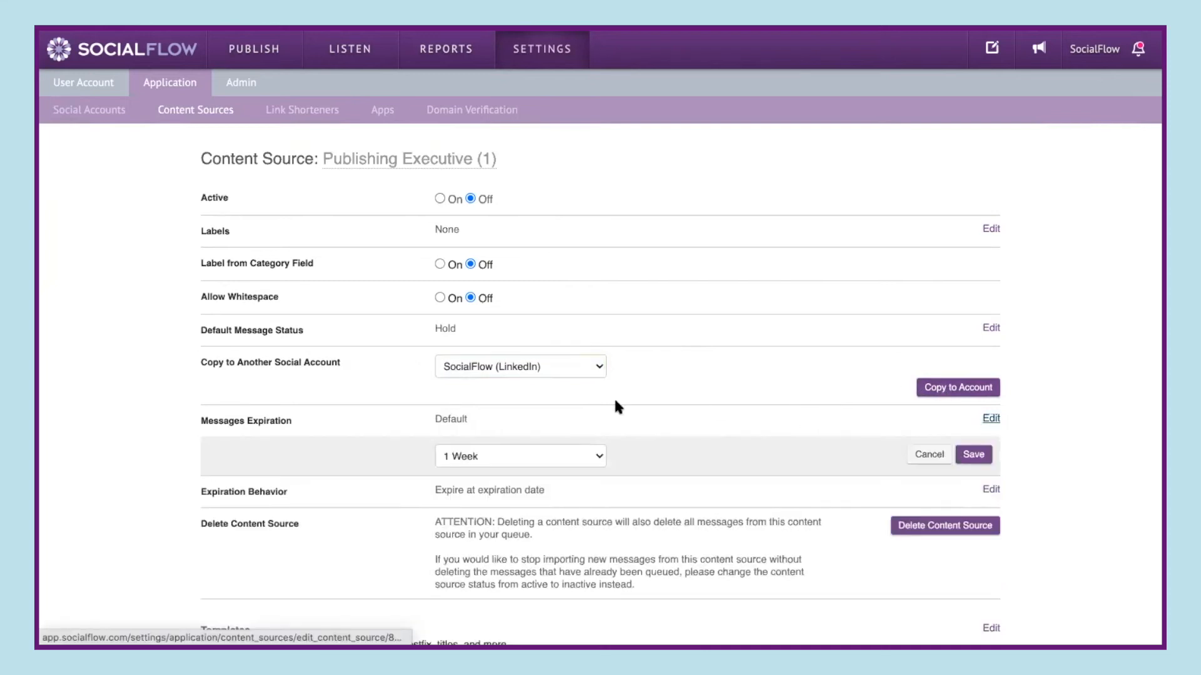
left_click(595, 457)
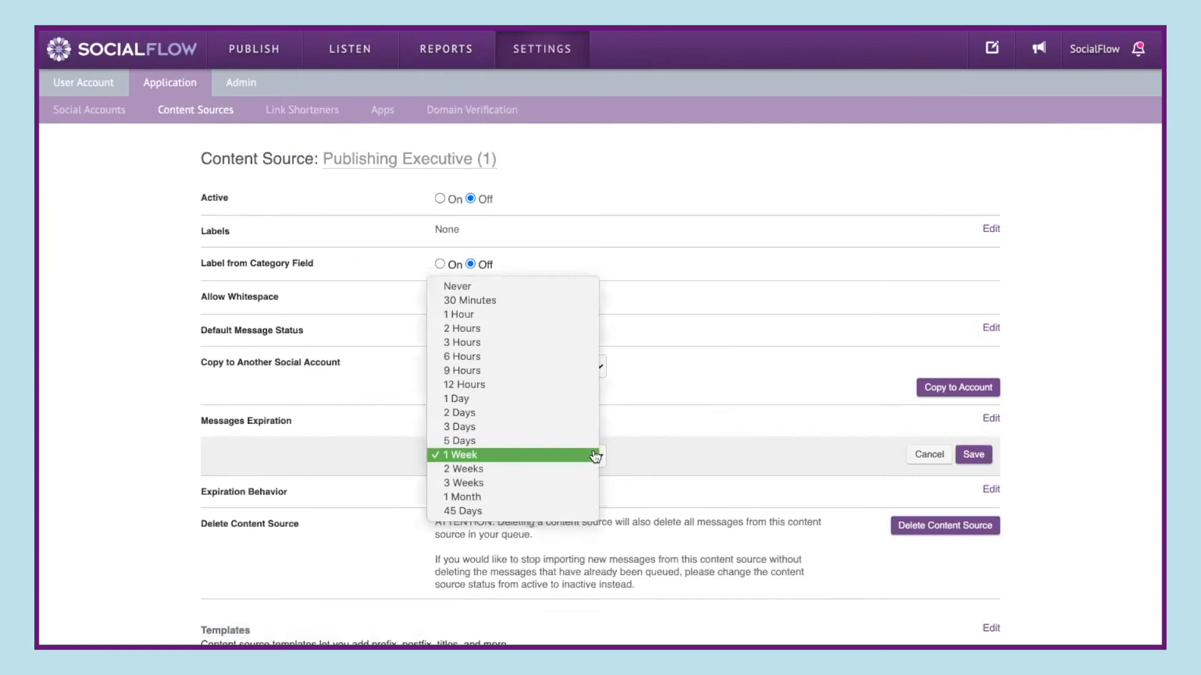
left_click(630, 432)
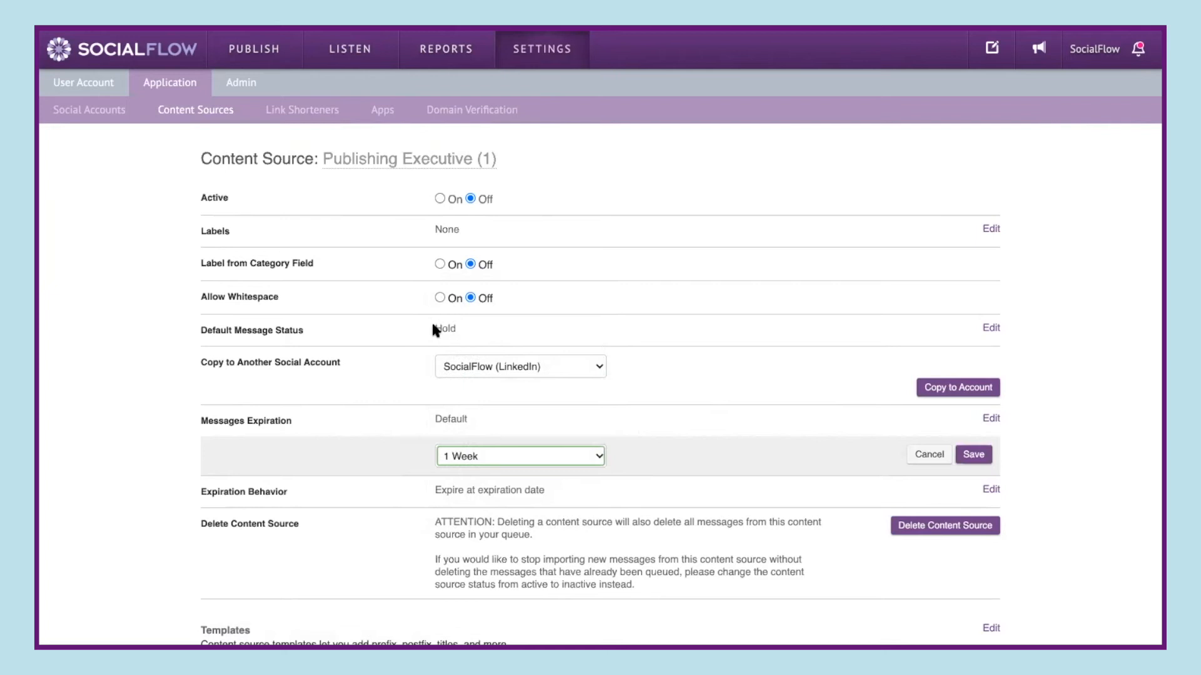
left_click(485, 459)
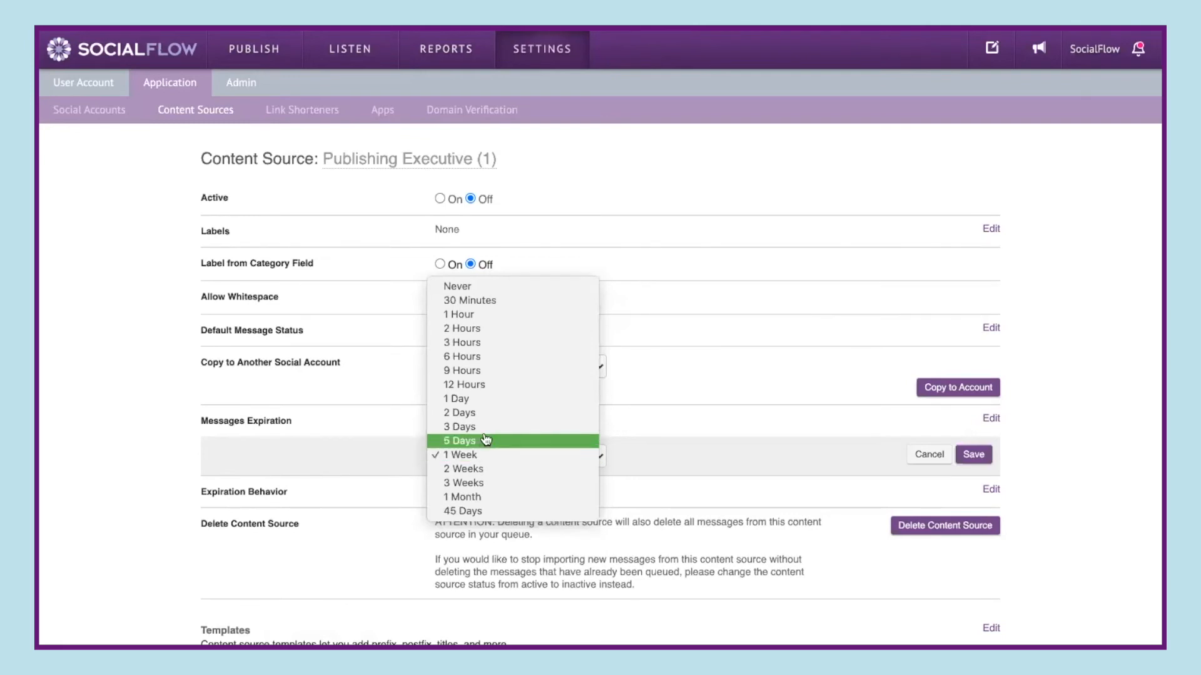
left_click(624, 406)
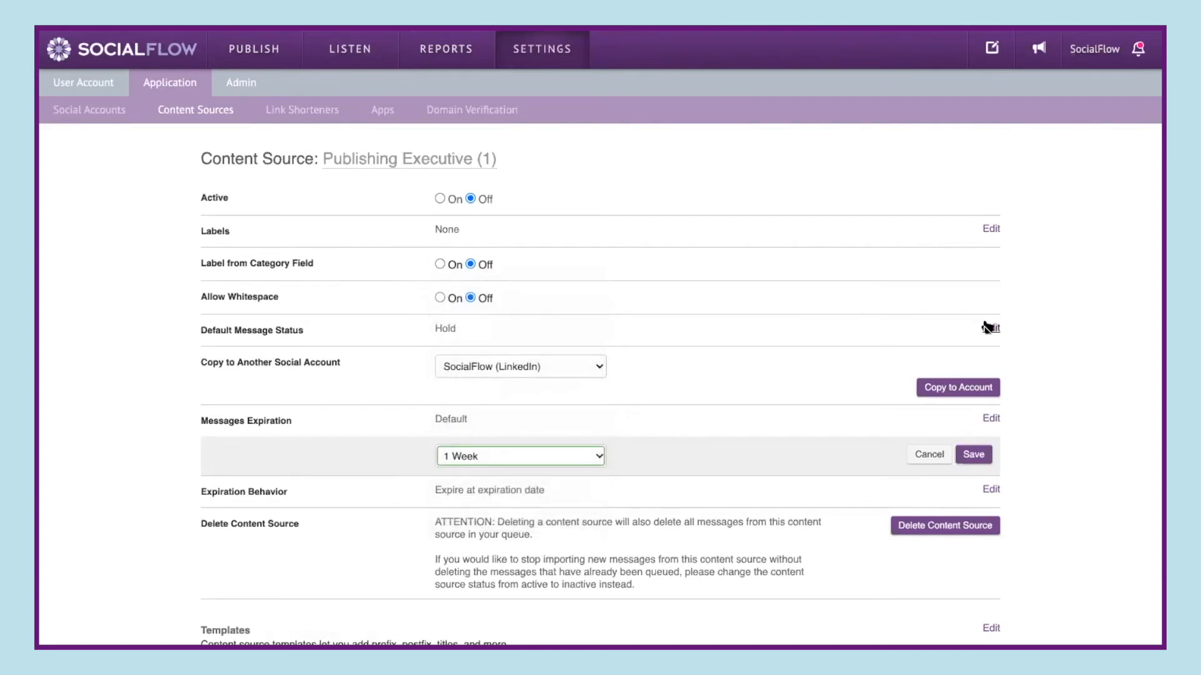
left_click(989, 328)
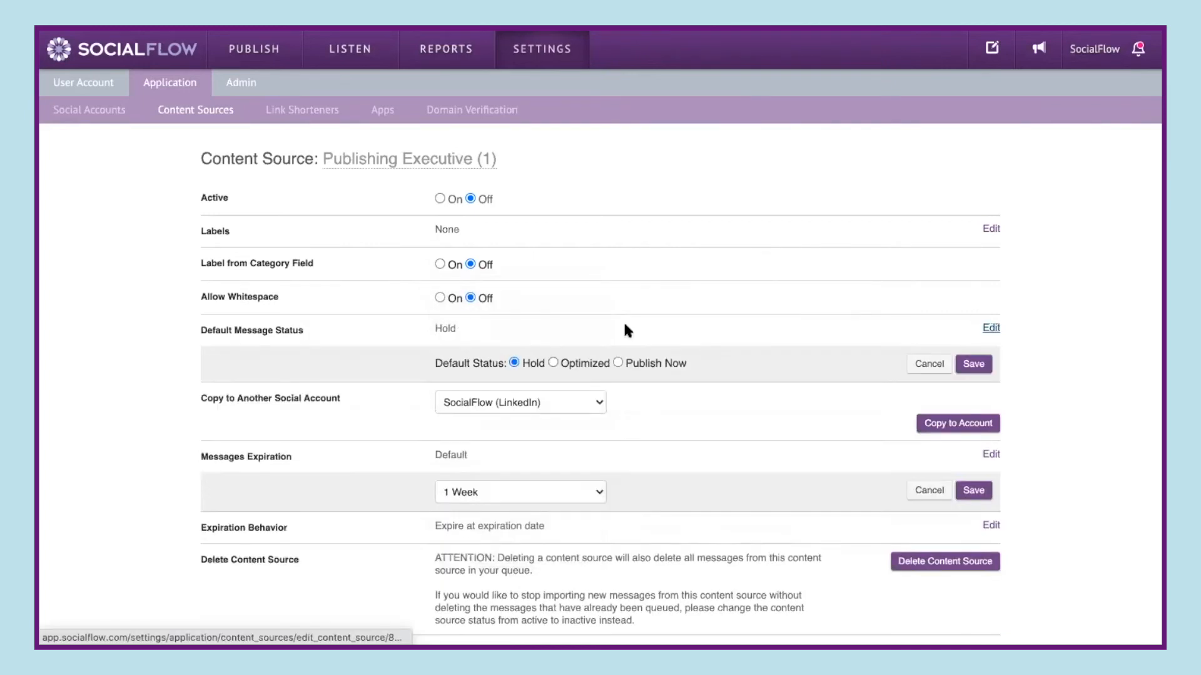
left_click(554, 364)
left_click(557, 491)
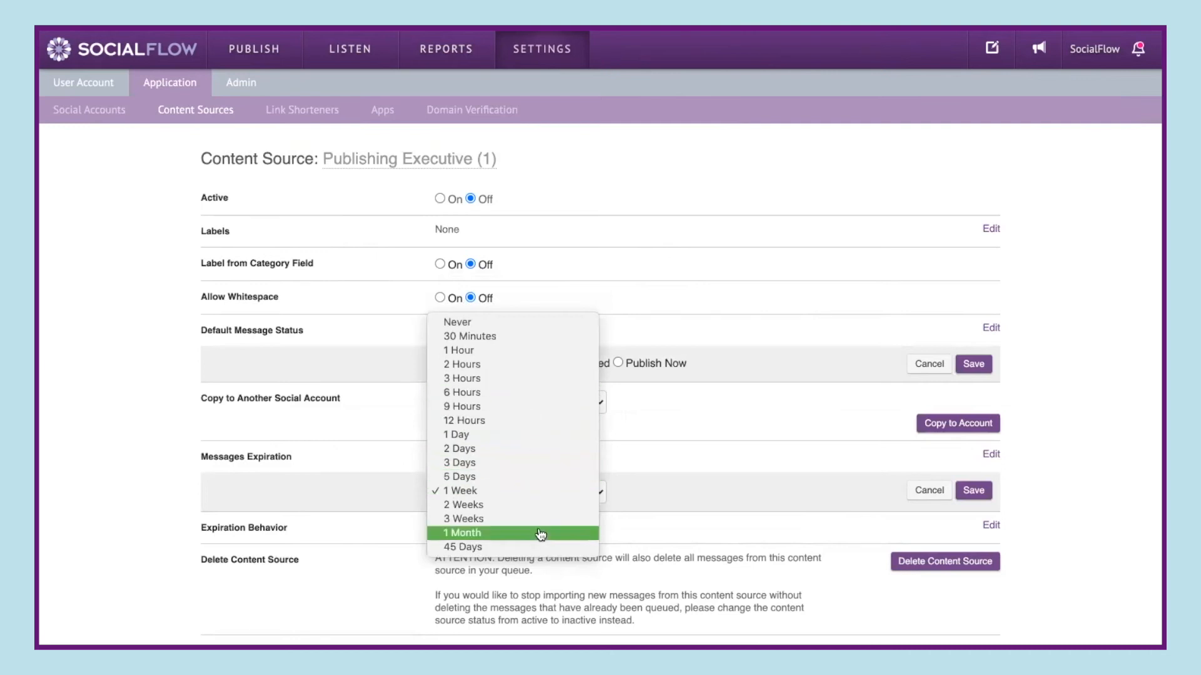
left_click(662, 464)
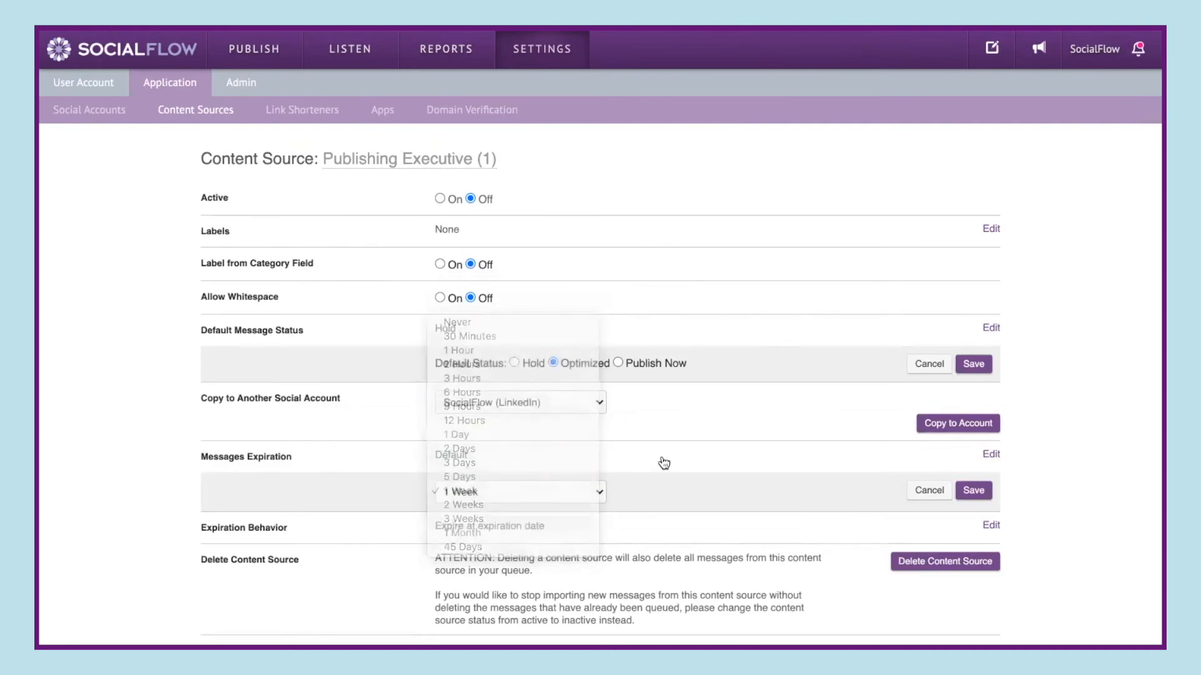
left_click(923, 490)
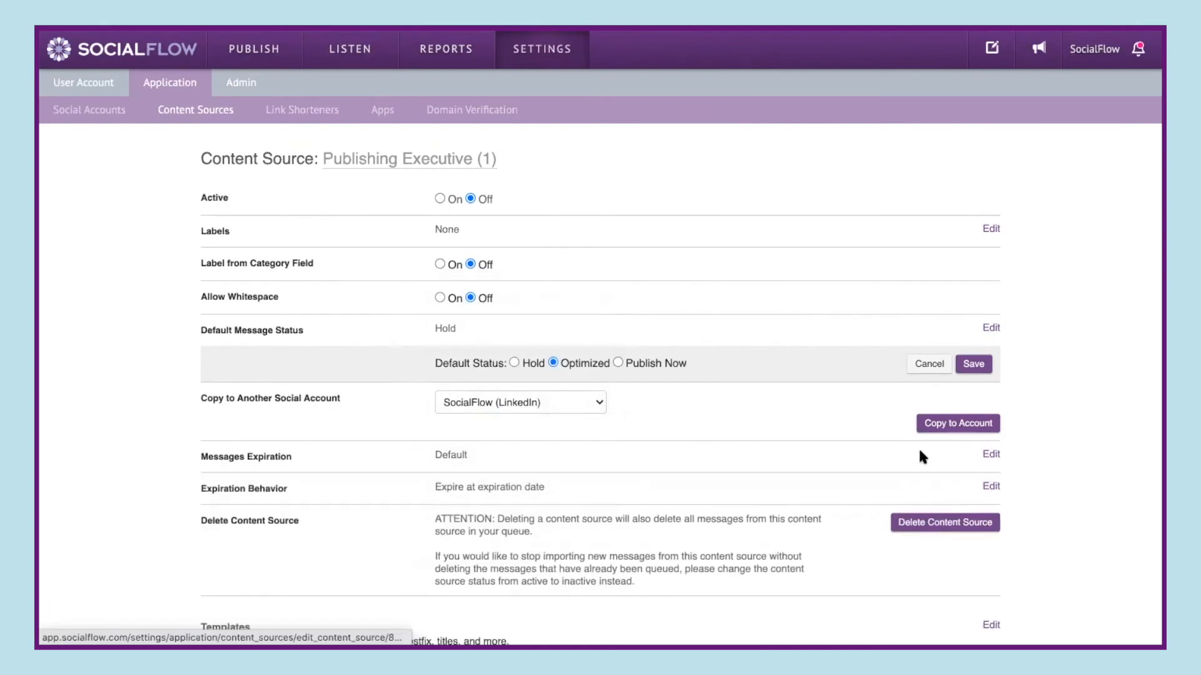
left_click(931, 367)
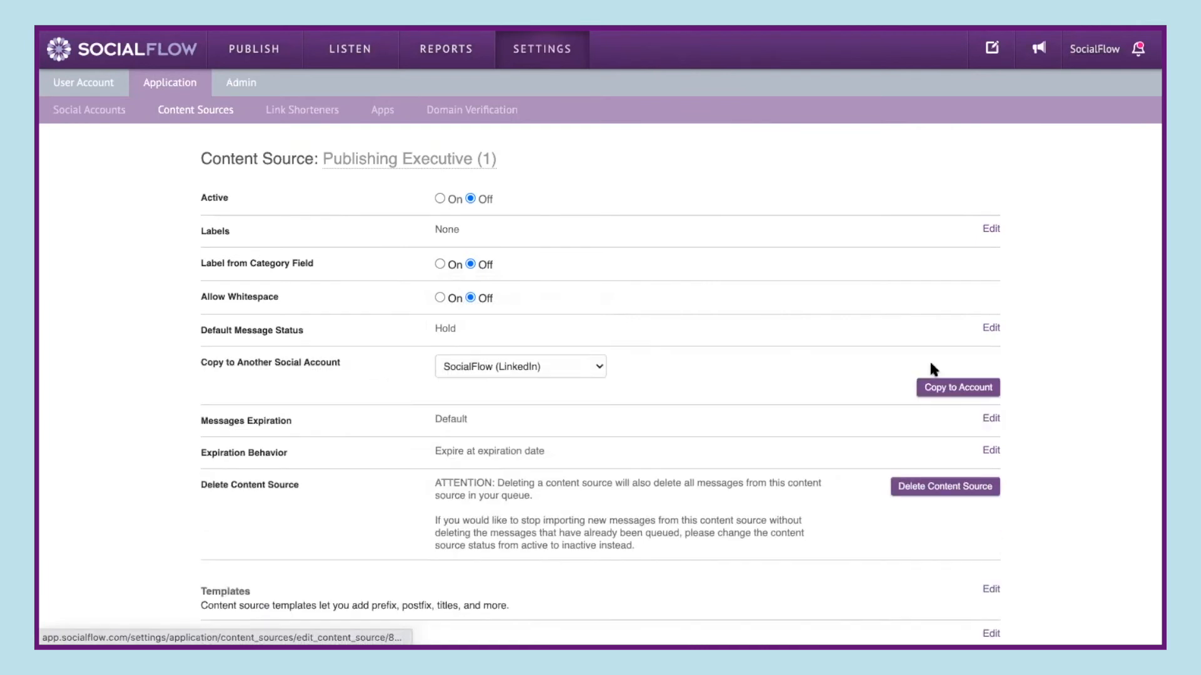
- Review the expiration behavior options and cancel the edit
left_click(990, 451)
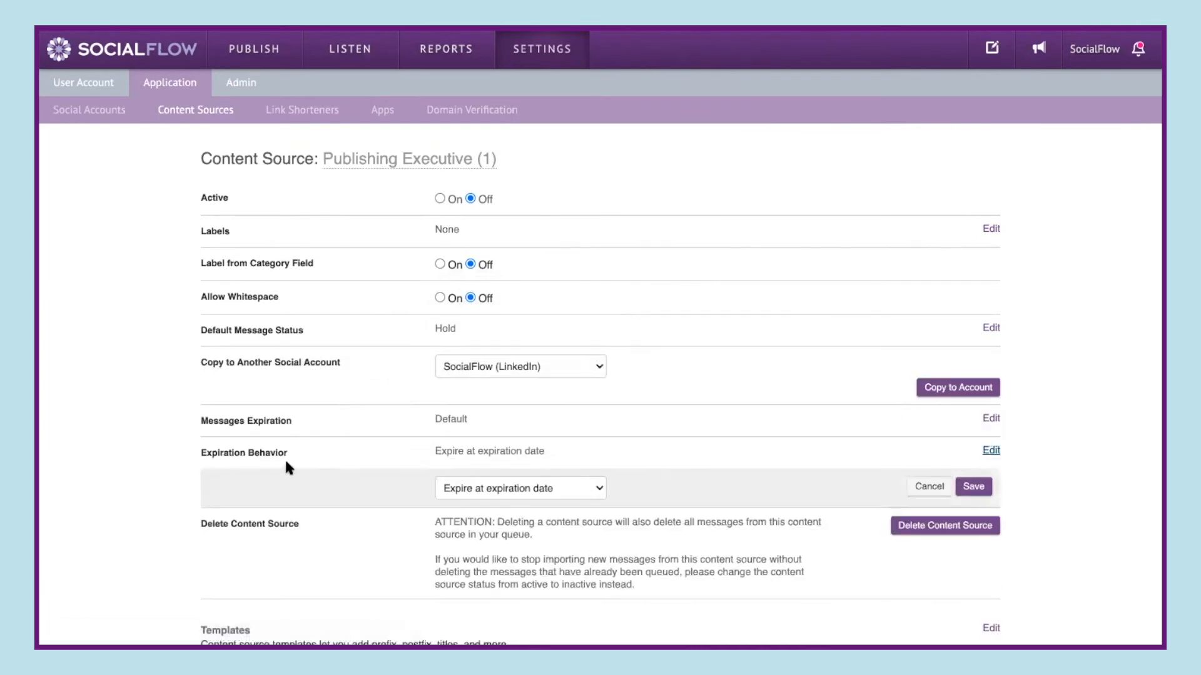
left_click(460, 491)
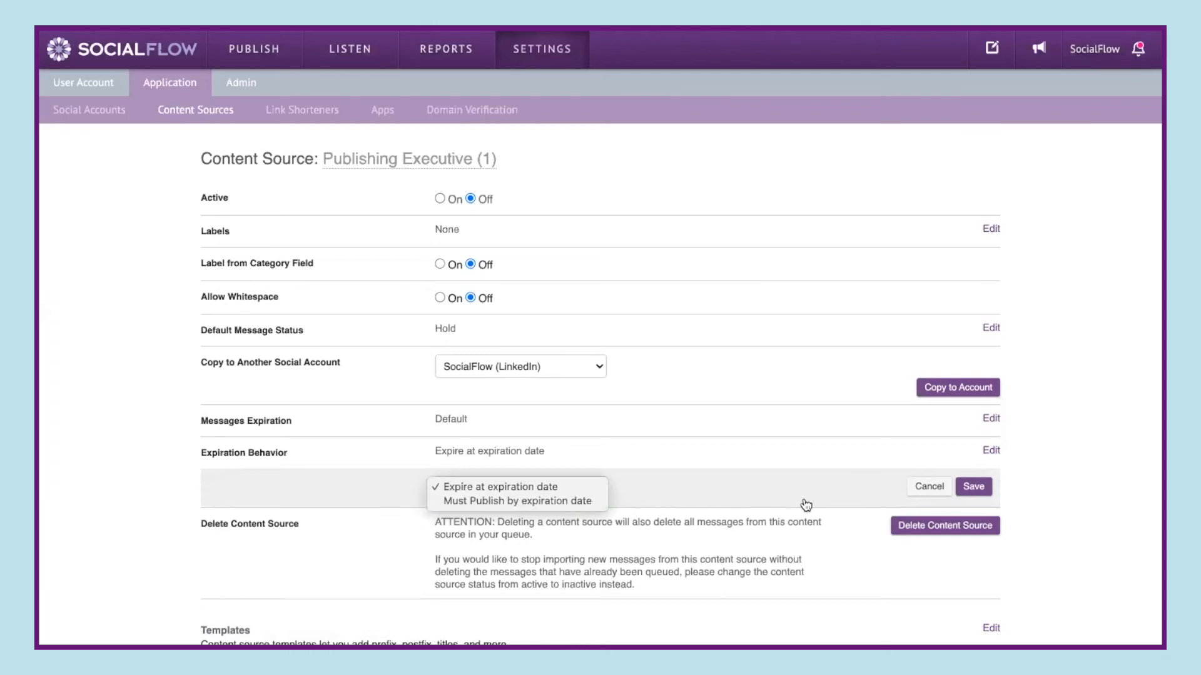
left_click(929, 494)
left_click(929, 492)
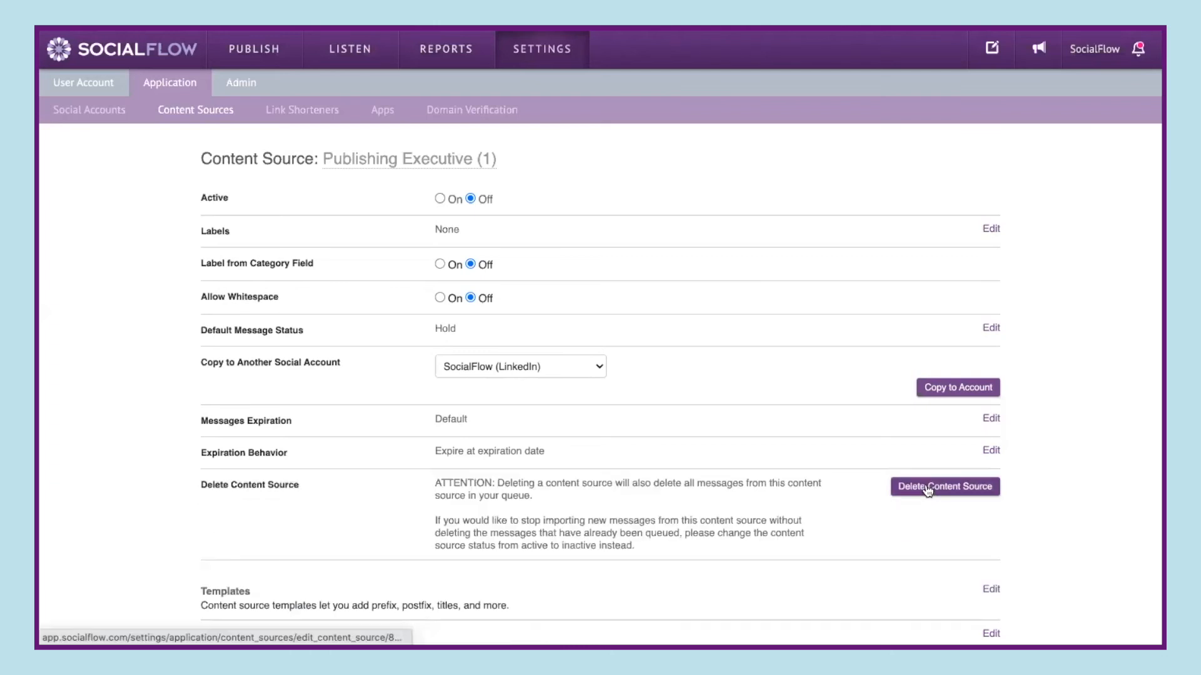
- Browse the available message template formats for the content source and cancel the edit
scroll(990, 452, "down", 3)
left_click(991, 454)
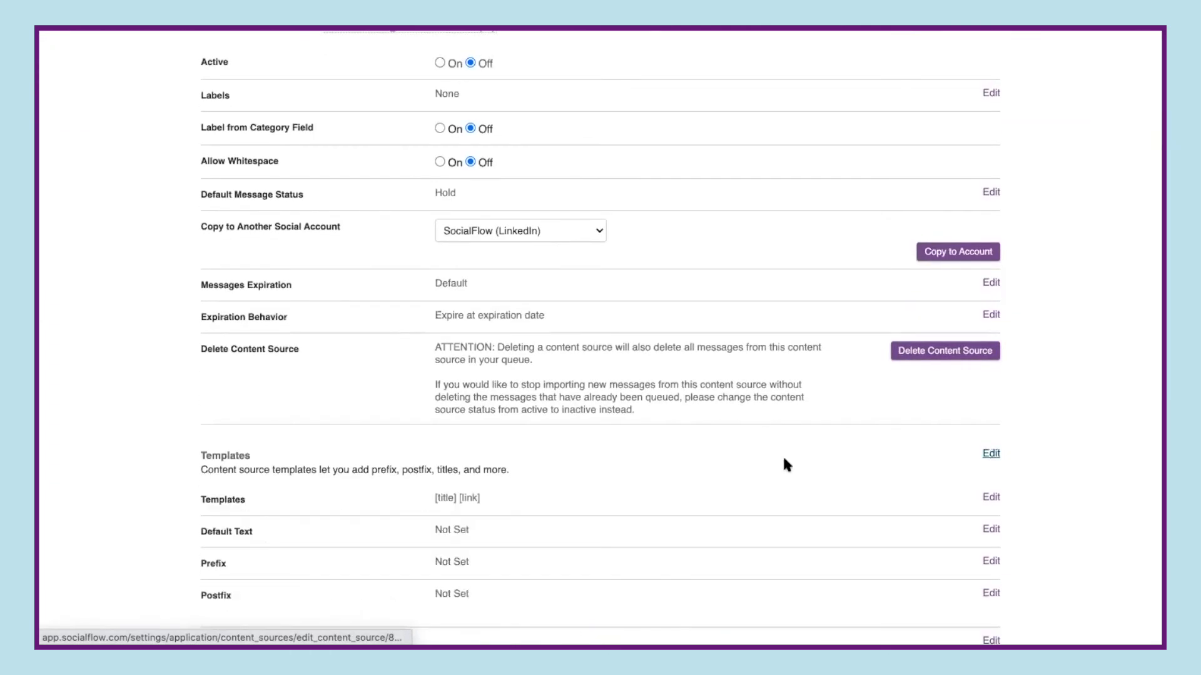
scroll(784, 461, "down", 2)
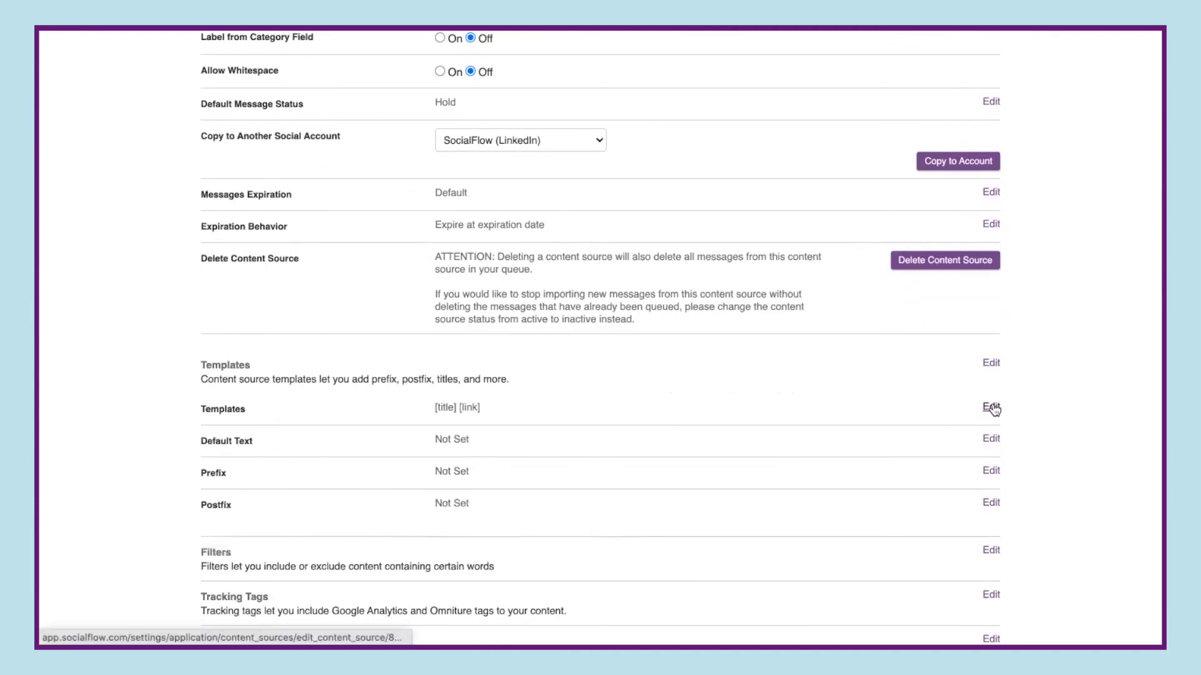
left_click(992, 407)
left_click(636, 443)
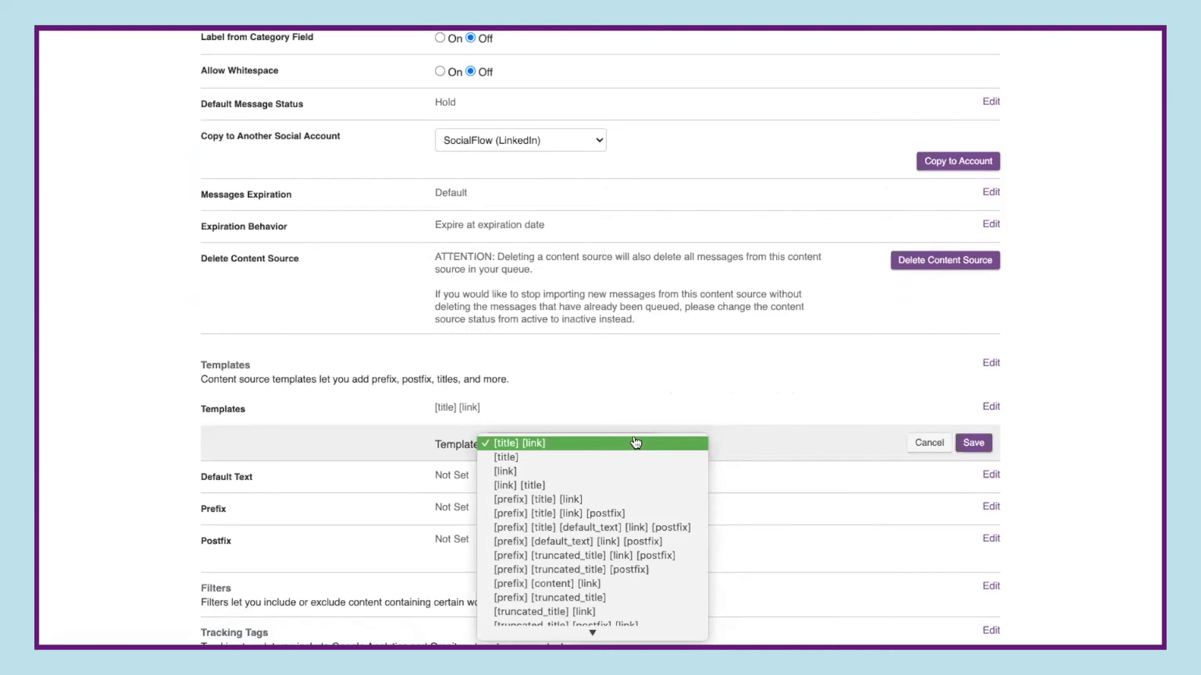
scroll(630, 532, "down", 4)
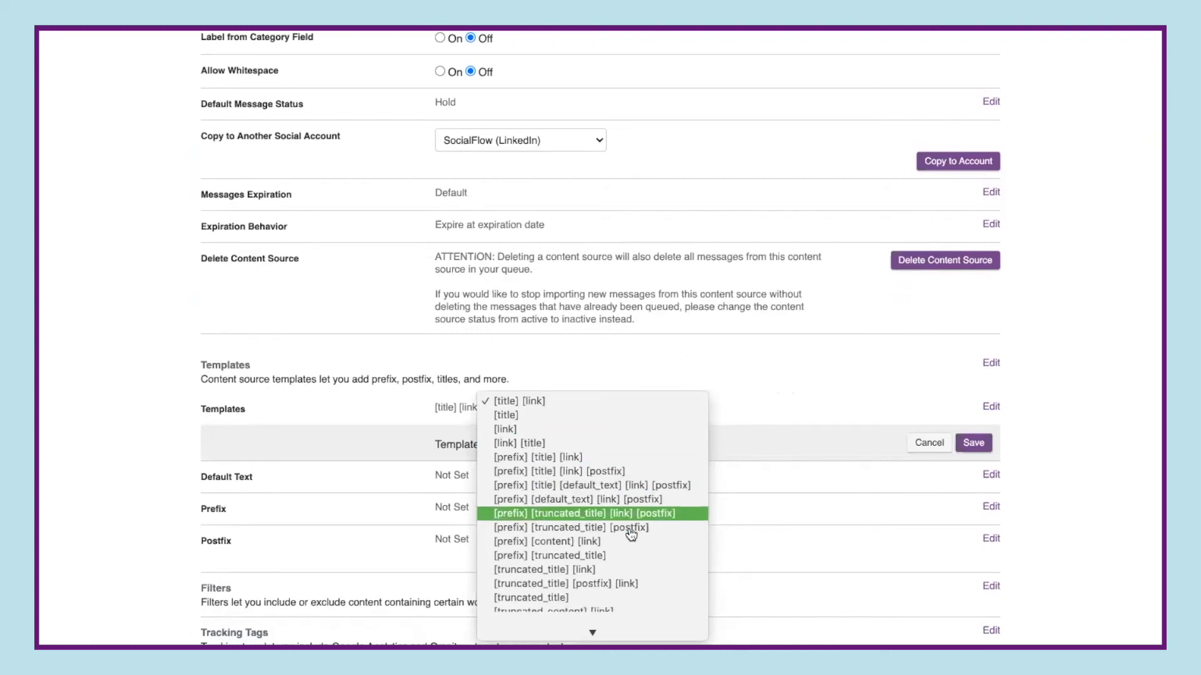
scroll(631, 534, "down", 3)
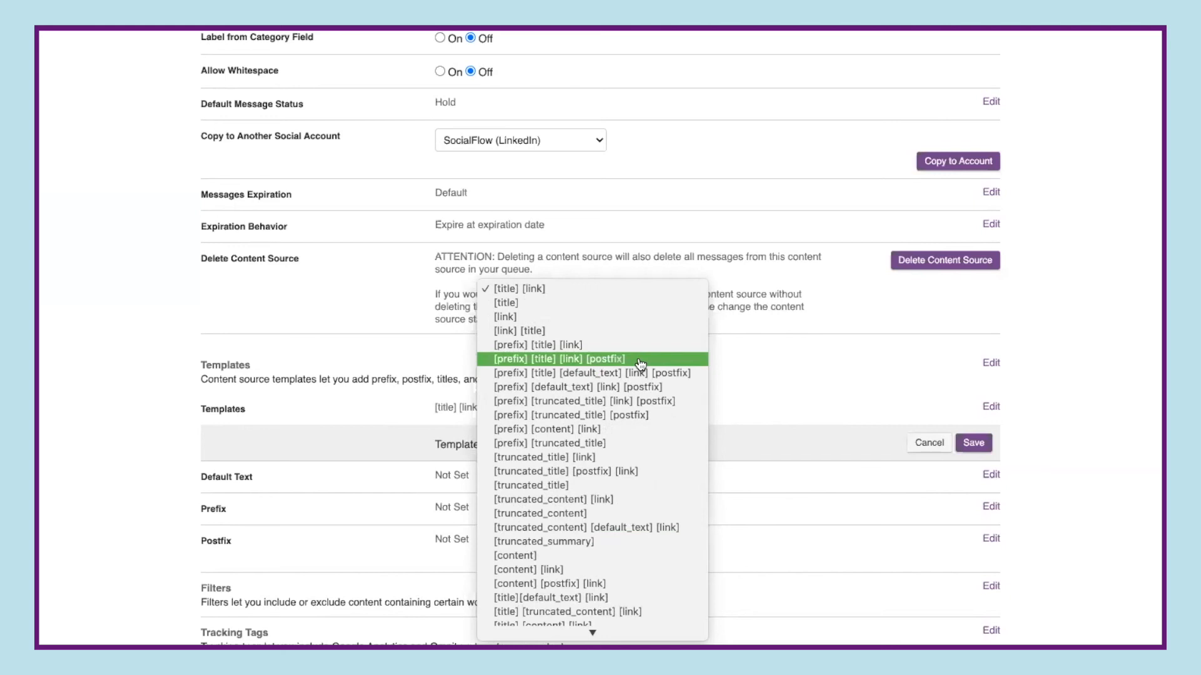
left_click(921, 449)
left_click(927, 443)
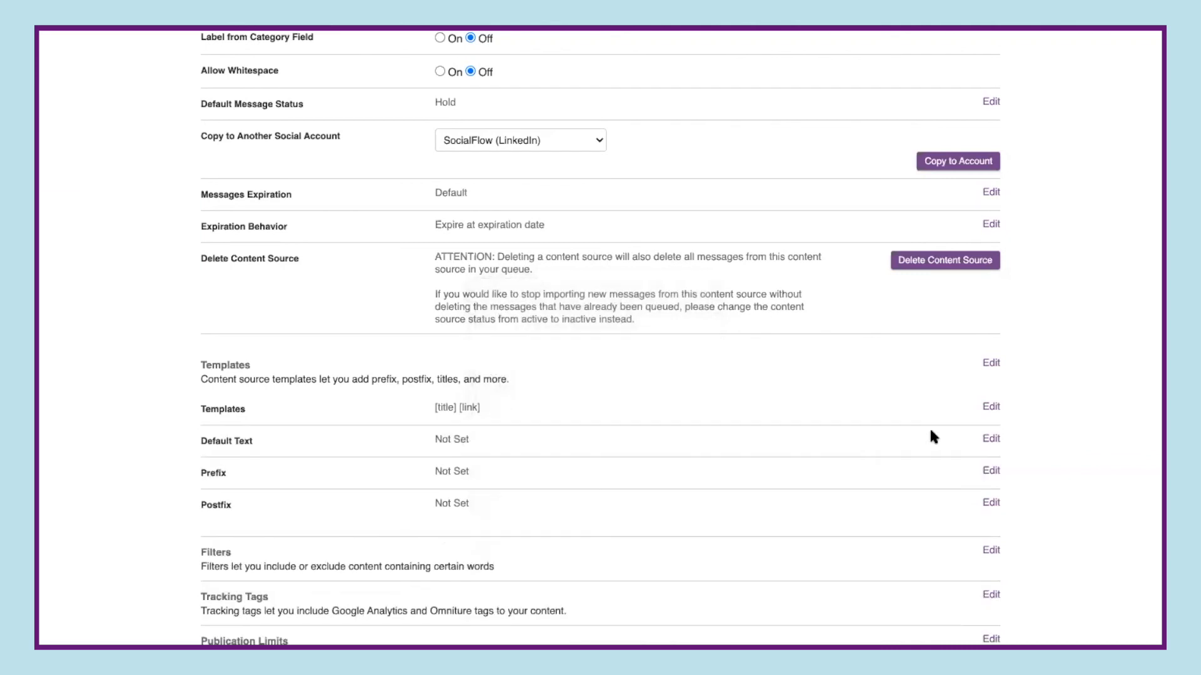
- Expand the Filters section to view its Only Include and Exclude settings
scroll(929, 427, "down", 1)
left_click(991, 495)
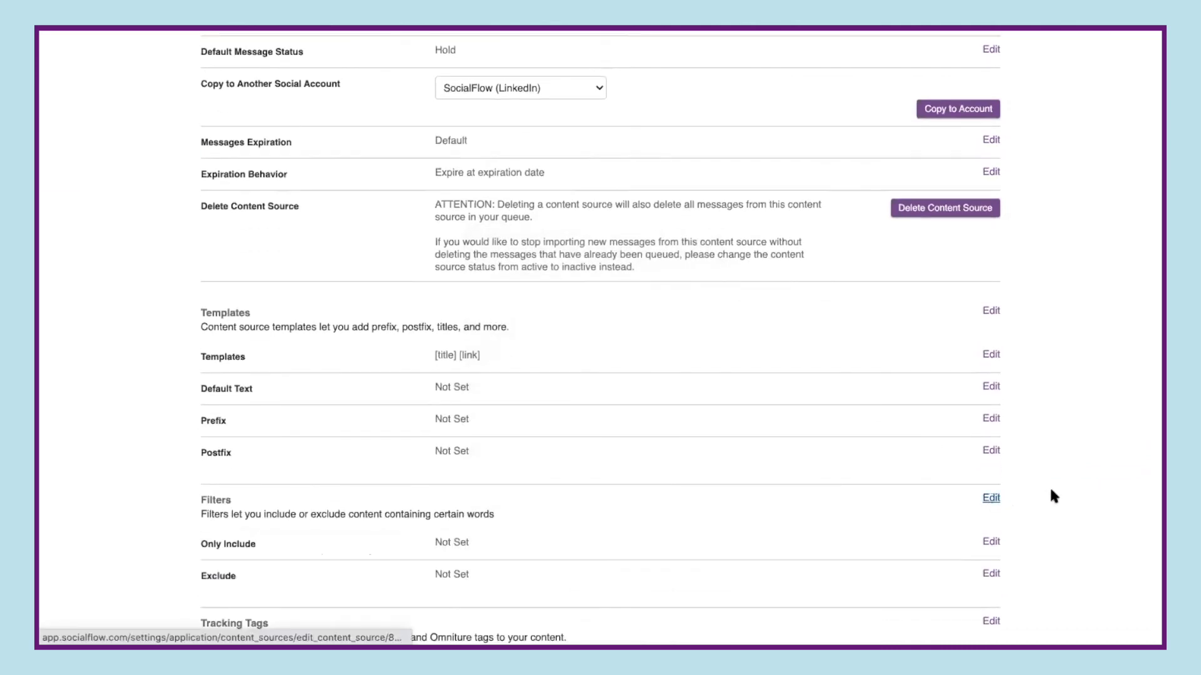
scroll(1052, 491, "down", 2)
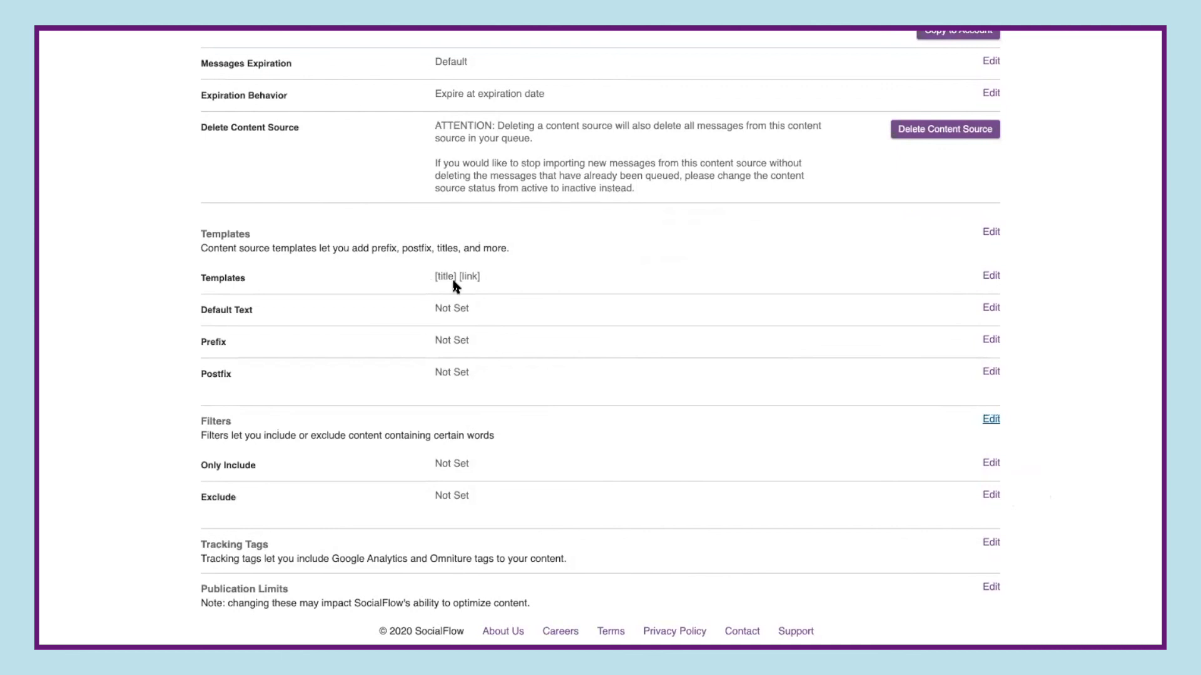
- Open the Templates setting, review the template format list, and cancel without changing it
left_click(990, 276)
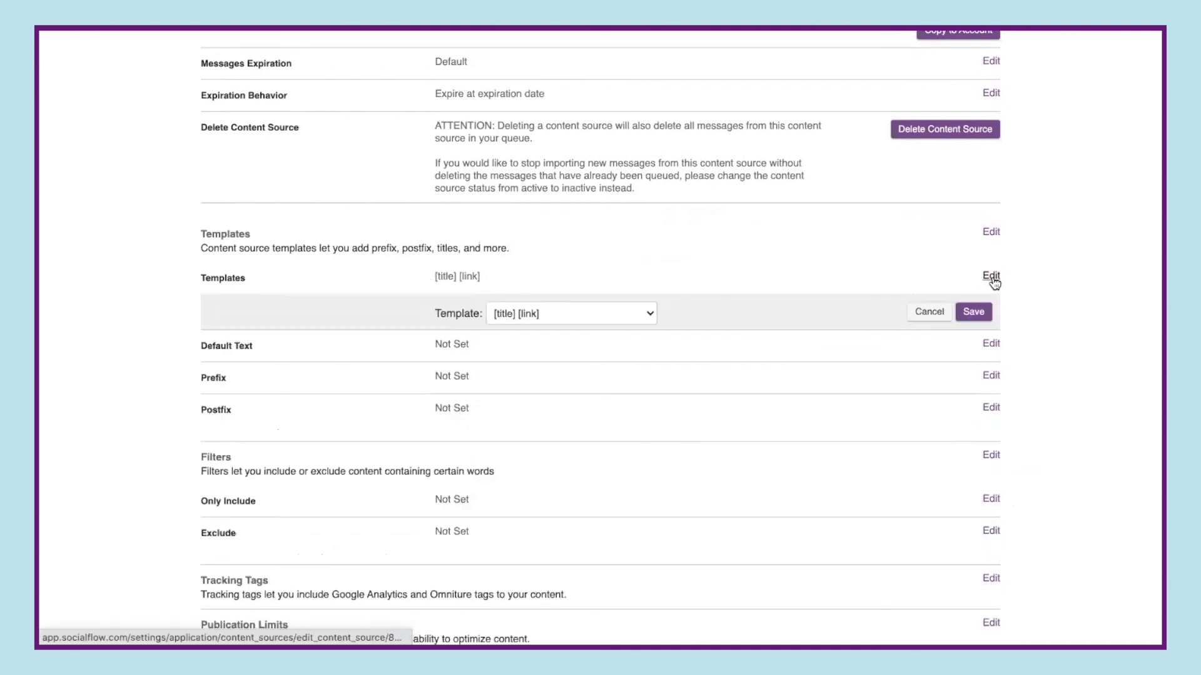
left_click(650, 318)
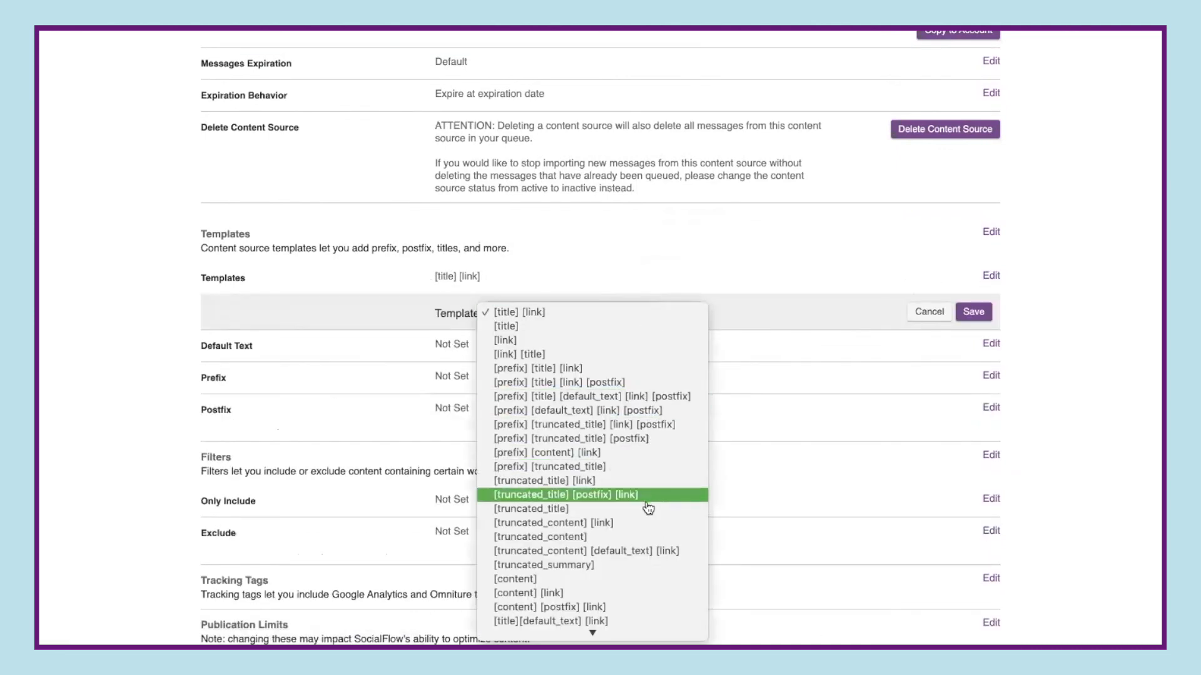
left_click(924, 317)
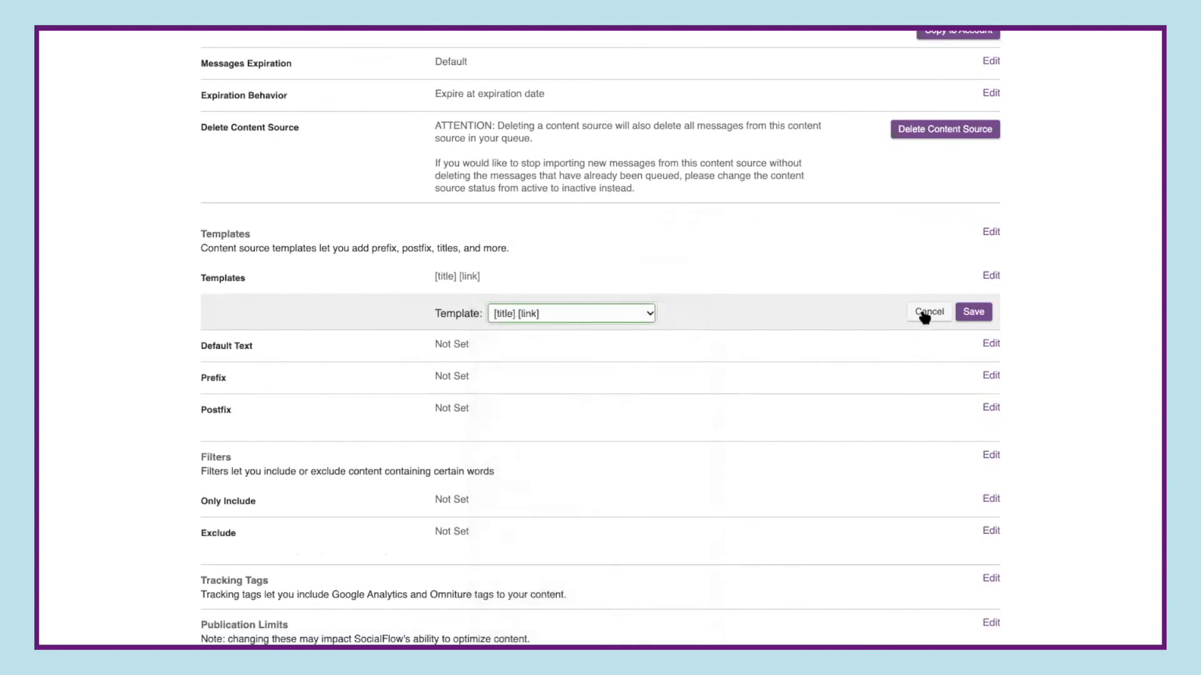
left_click(921, 315)
- Expand the Tracking Tags and Publication Limits sections to view their settings
left_click(990, 543)
scroll(781, 508, "down", 3)
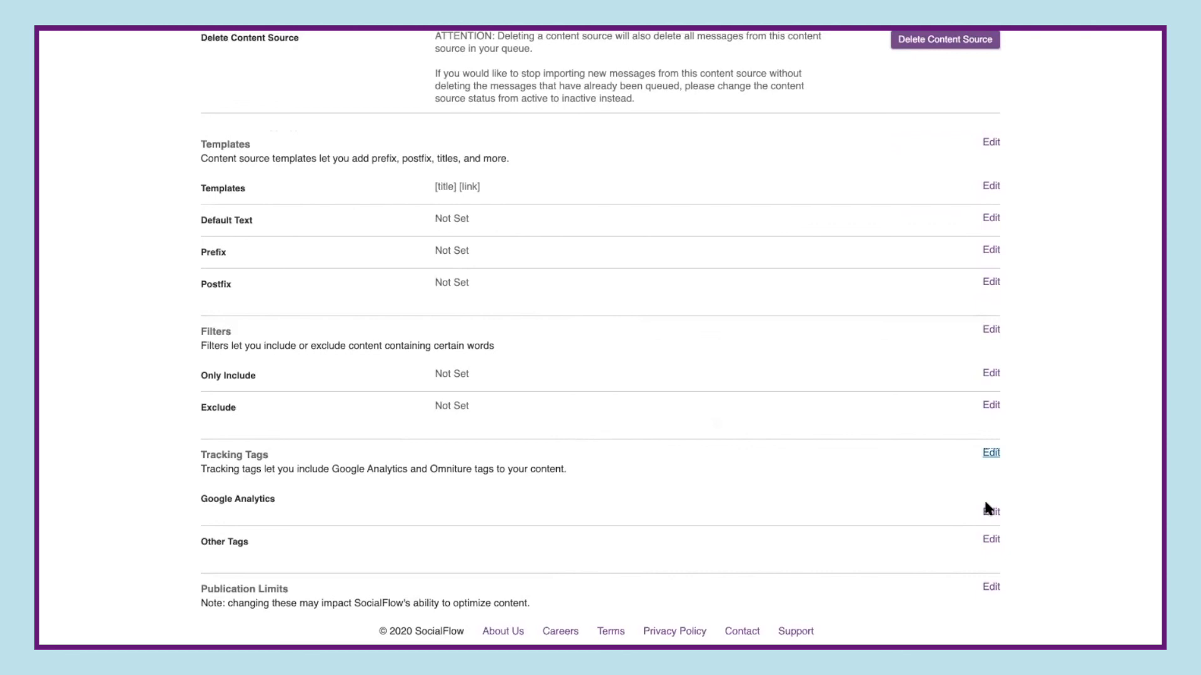
left_click(991, 588)
scroll(1034, 562, "down", 4)
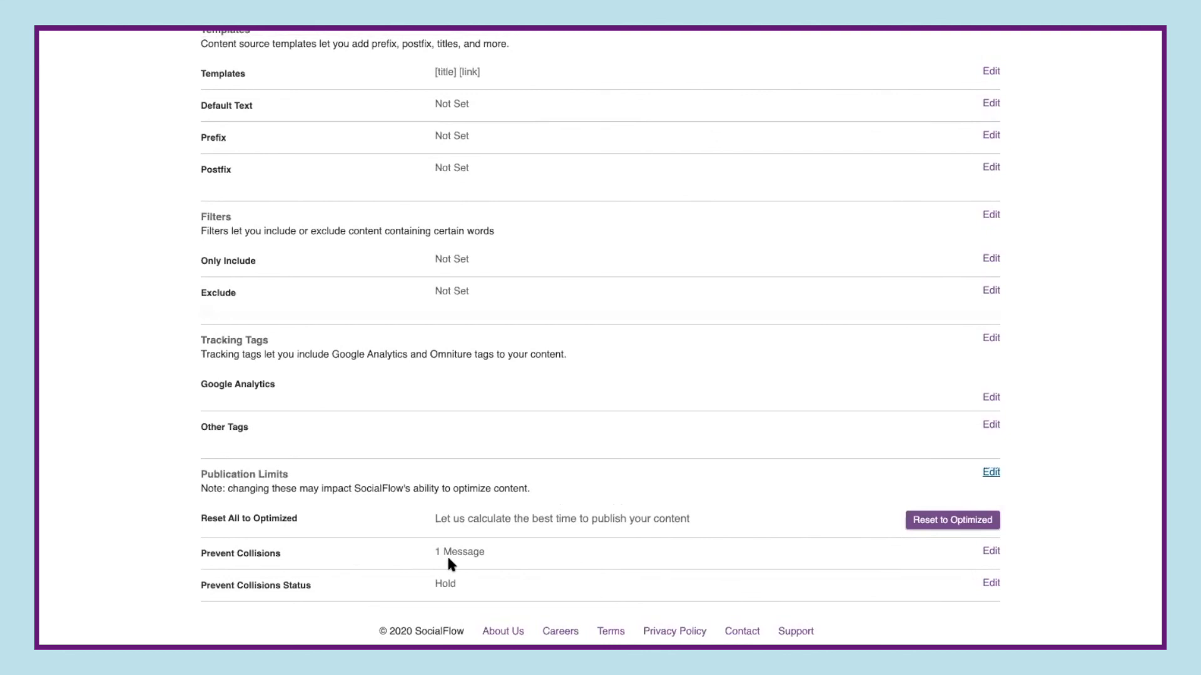
- Browse the Prevent Collisions send options for simultaneously imported messages and cancel the edit
left_click(990, 552)
scroll(665, 548, "down", 1)
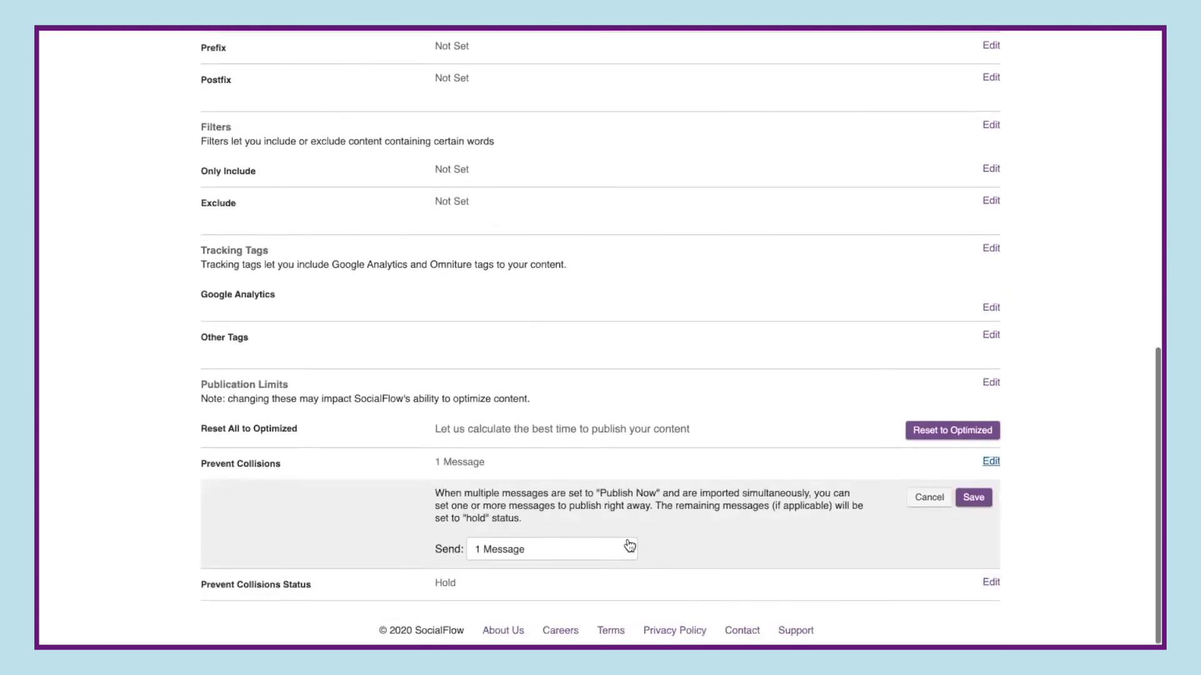
left_click(624, 548)
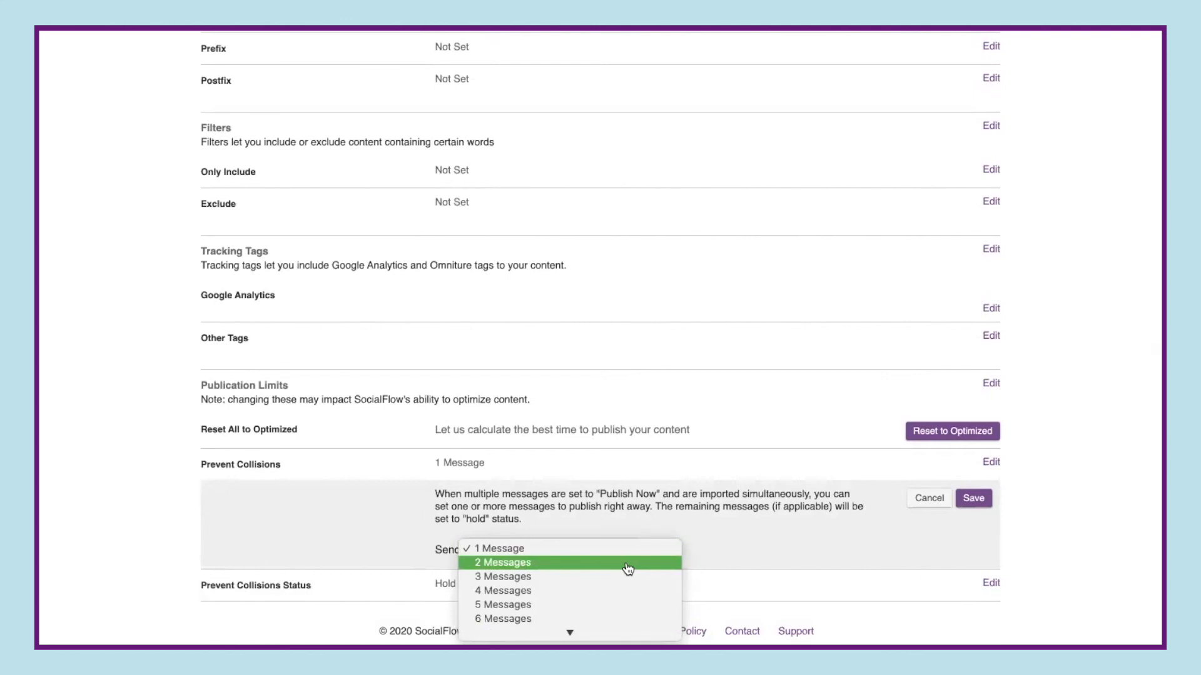
left_click(928, 504)
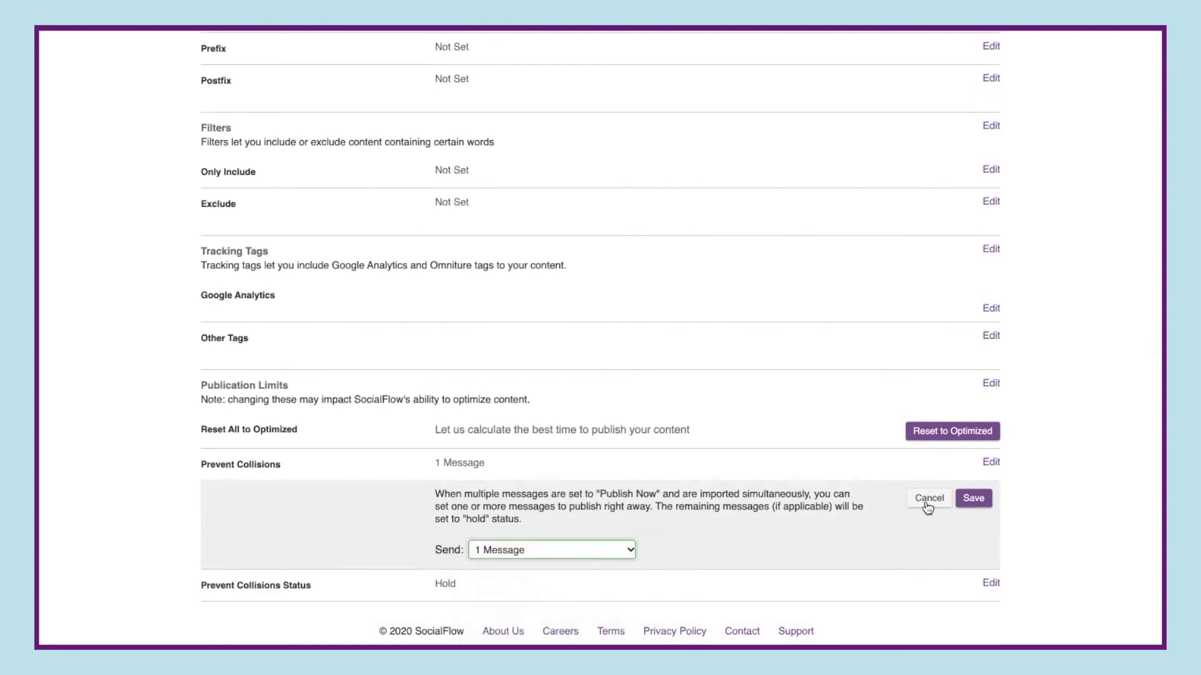
left_click(928, 499)
- Open the Prevent Collisions Status setting for editing
left_click(990, 583)
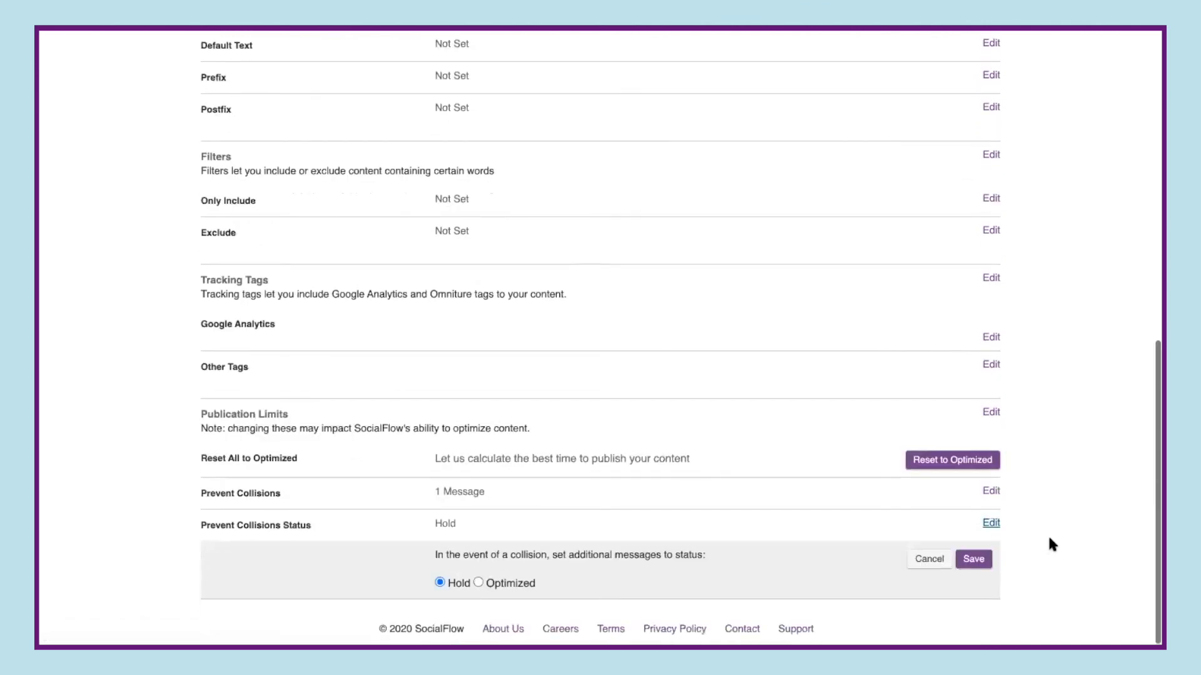